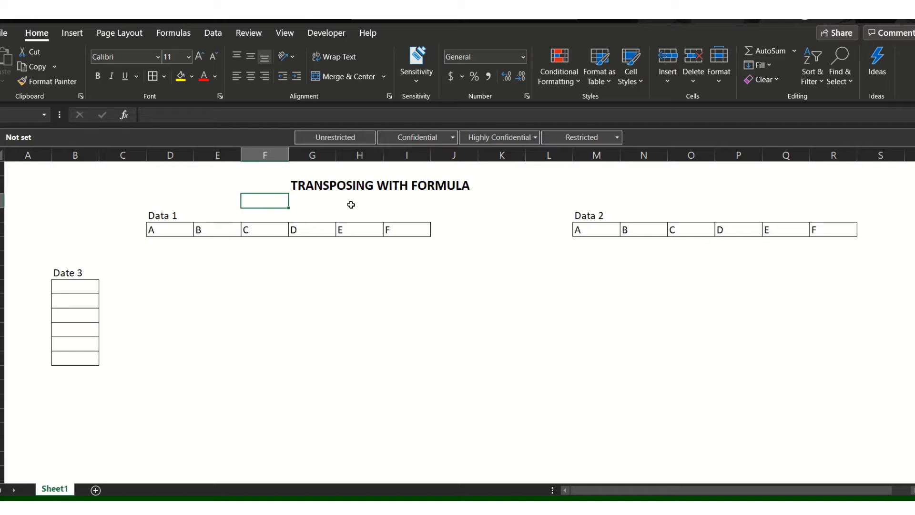
key(Right)
key(Up)
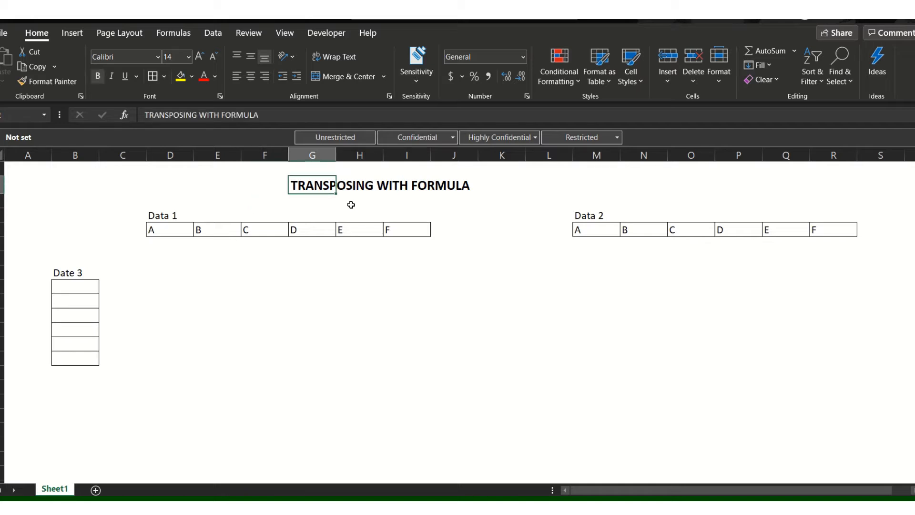
key(Down)
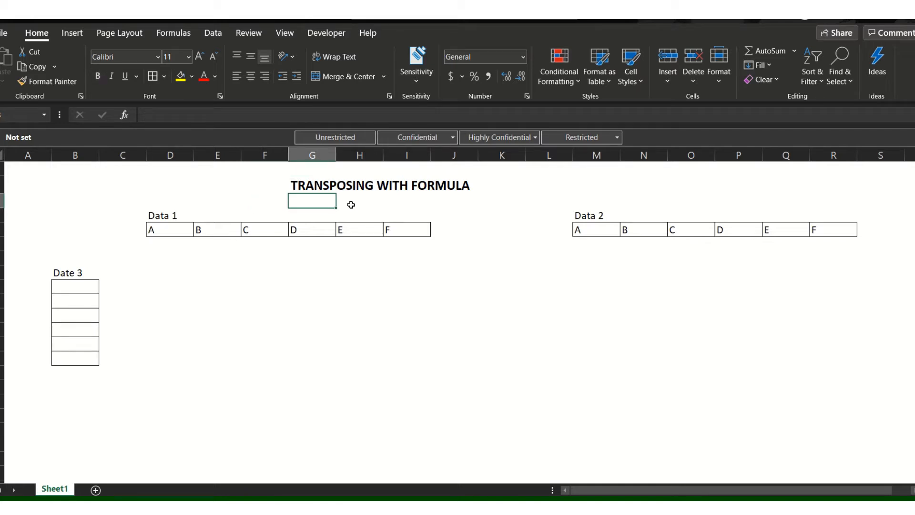
key(Up)
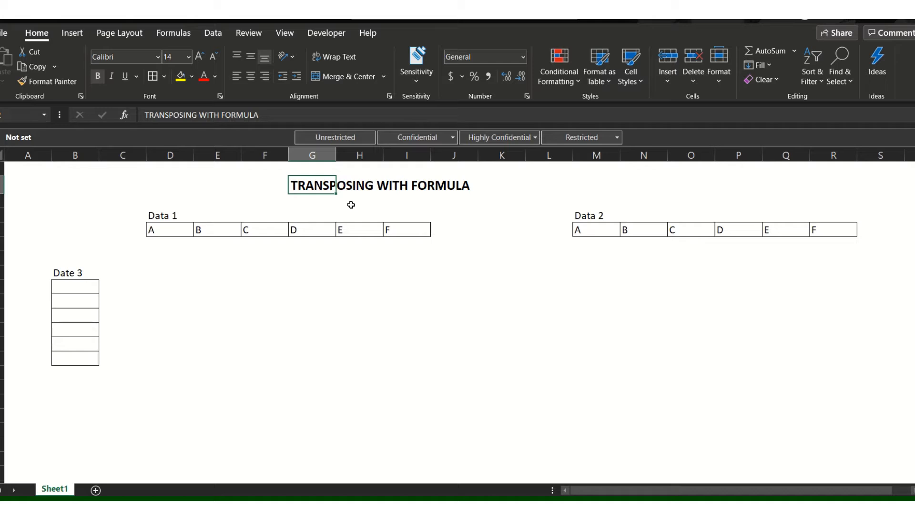
key(Down)
key(Down)
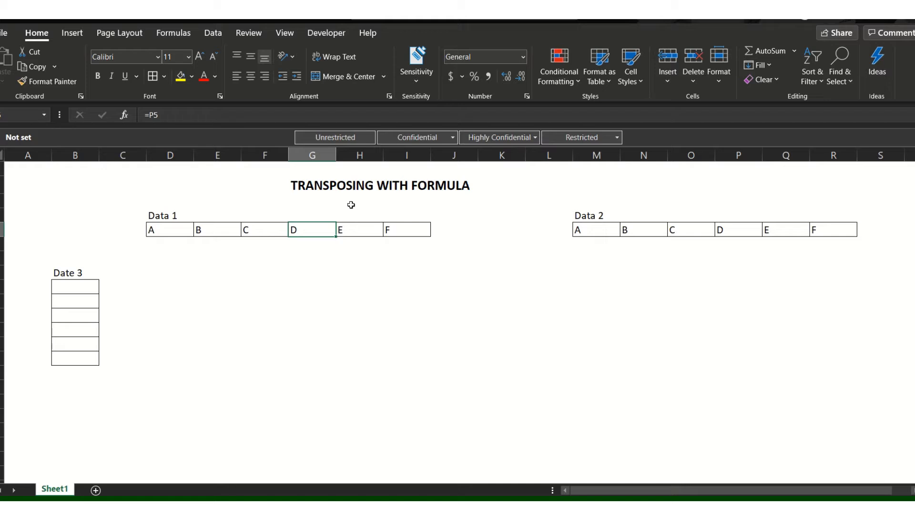
Step: Examine the Data 1 row, highlighting the cells from D5 to I5
key(Left)
key(Left)
key(Left)
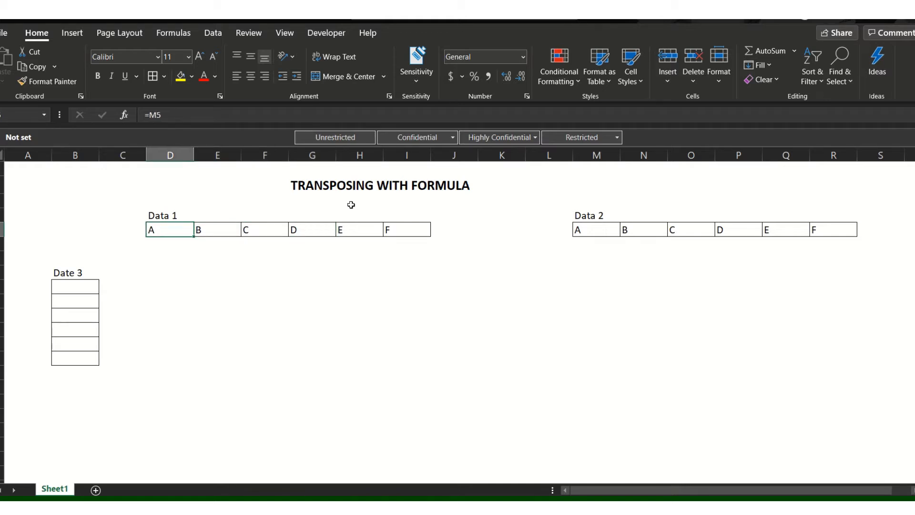
key(shift+Right)
key(shift+Right)
key(shift+Right)
key(shift+Right)
key(shift+Right)
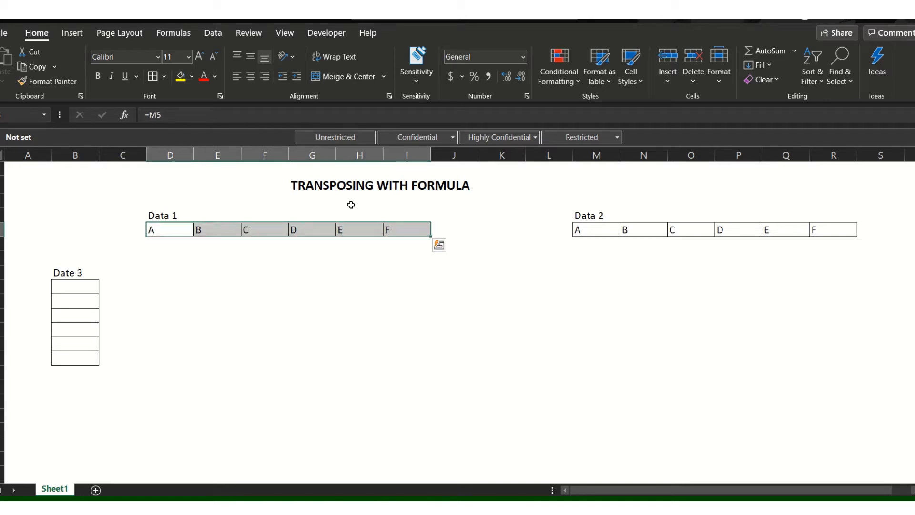
Step: Link the first Data 1 cell, D5, to M5 in Data 2 and copy the formula across to I5
key(Left)
key(Right)
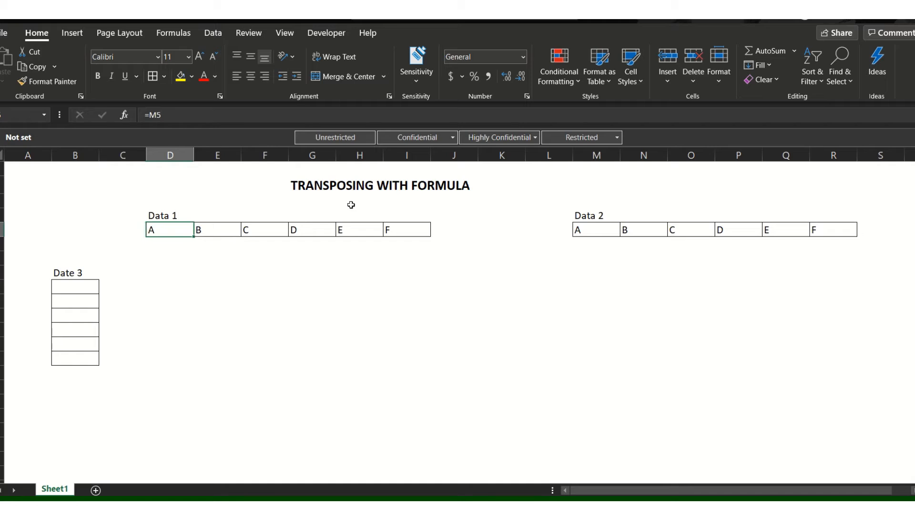
text(=)
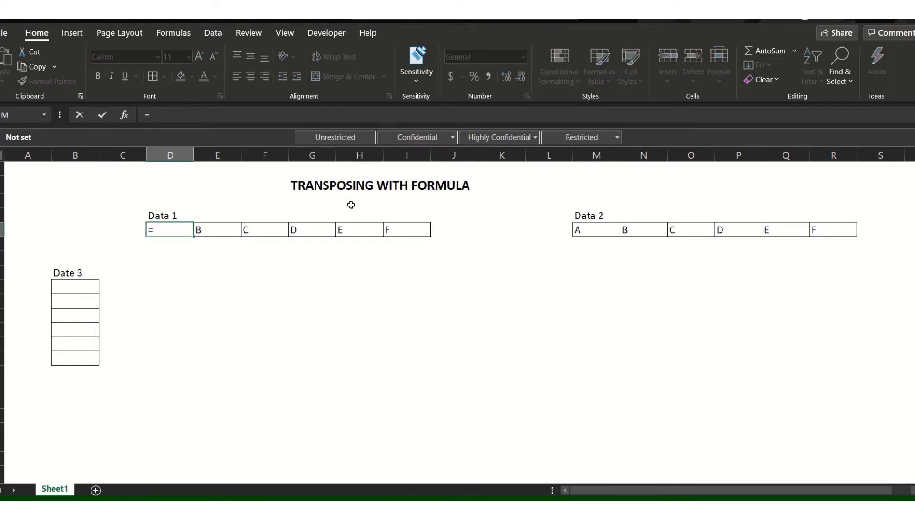
click(588, 230)
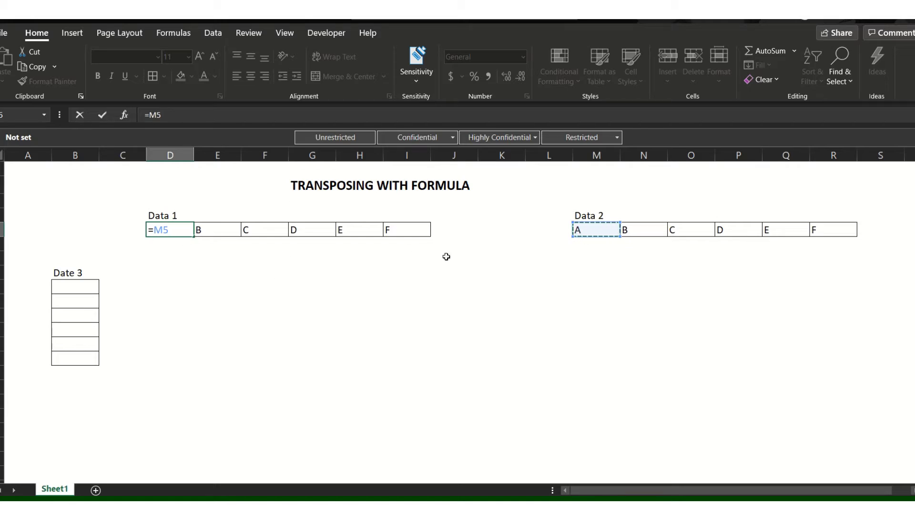
key(Return)
key(Up)
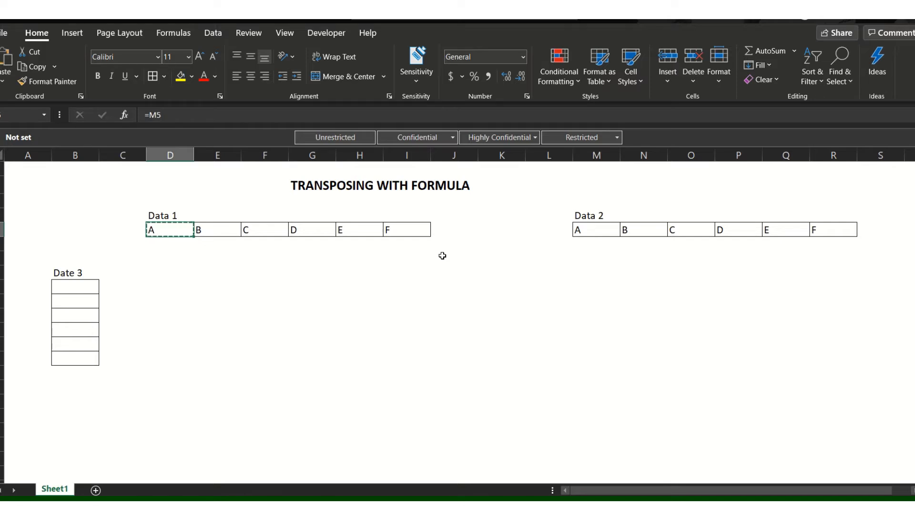
key(ctrl+shift+Right)
key(ctrl+v)
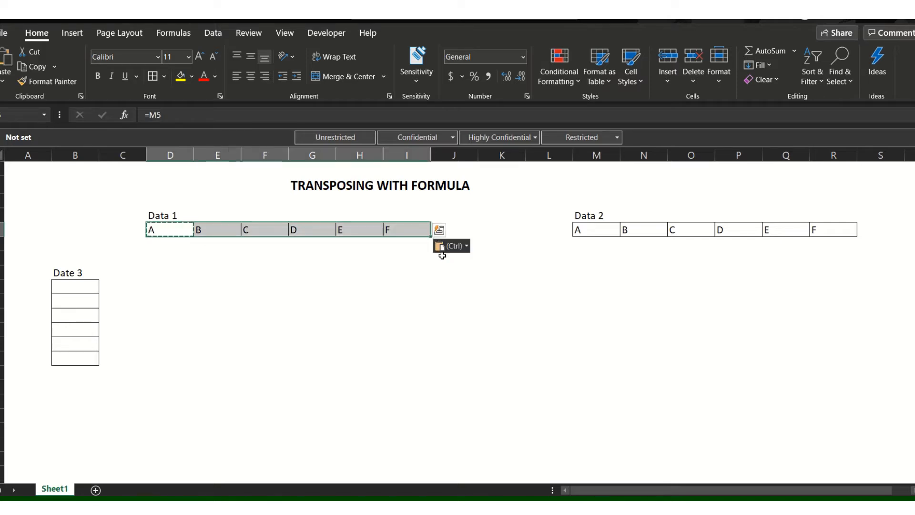
Step: Compare the formulas in the first two Data 1 cells with their source cells in Data 2
click(418, 270)
click(172, 236)
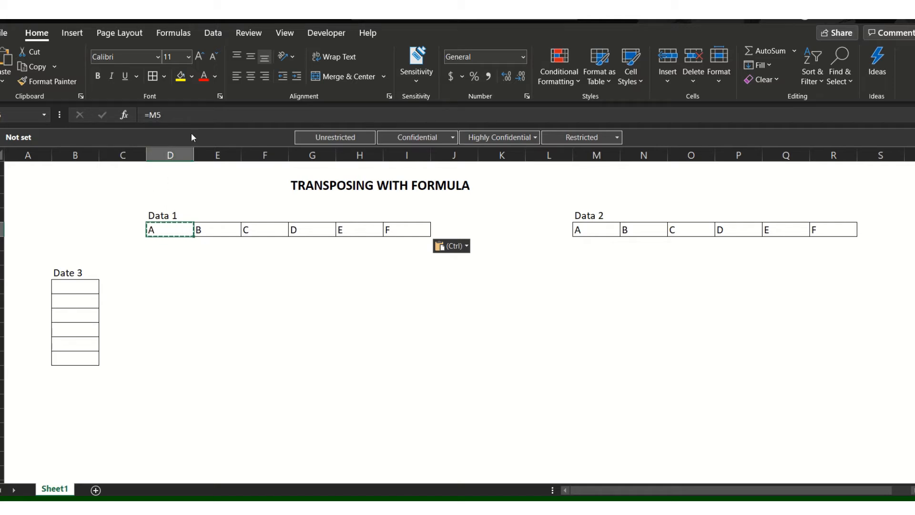
click(579, 231)
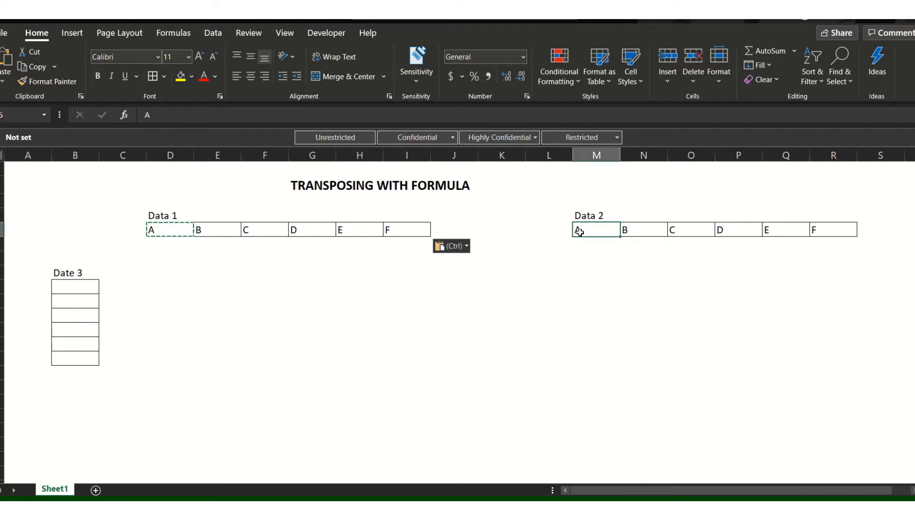
click(184, 228)
key(Right)
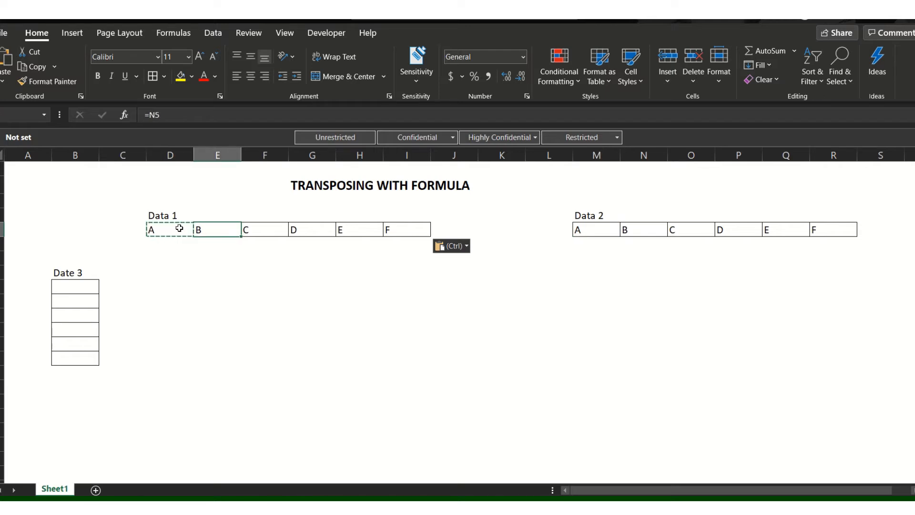
click(643, 229)
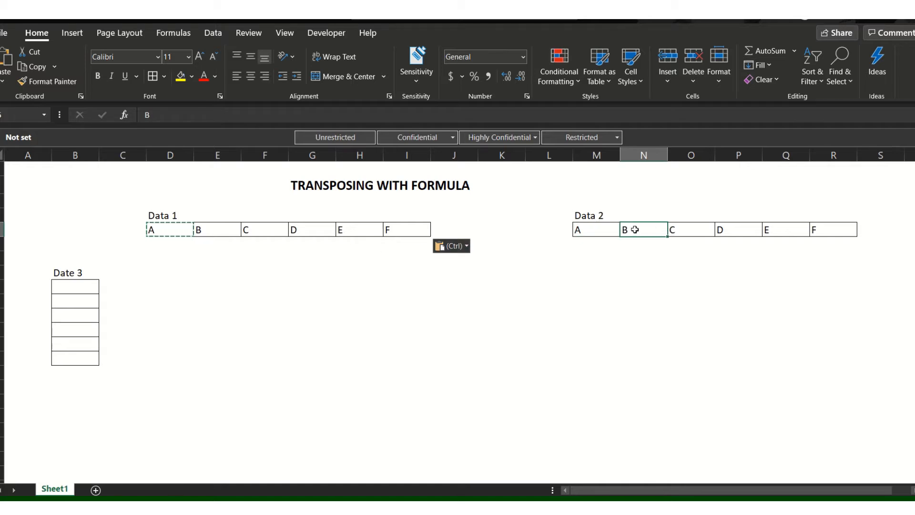
Step: Examine the formula of each Data 1 cell across the row from D5 to I5
click(215, 225)
click(265, 227)
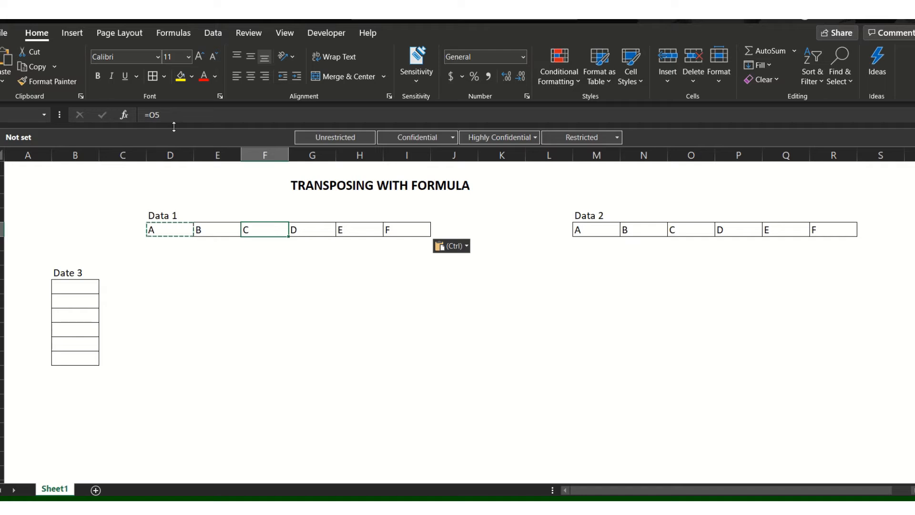
click(317, 230)
click(360, 231)
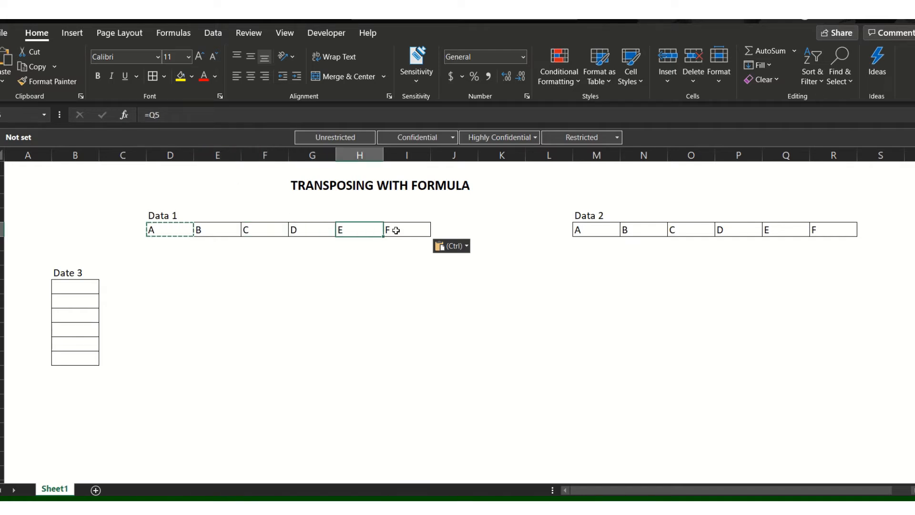
click(396, 230)
click(188, 232)
click(231, 229)
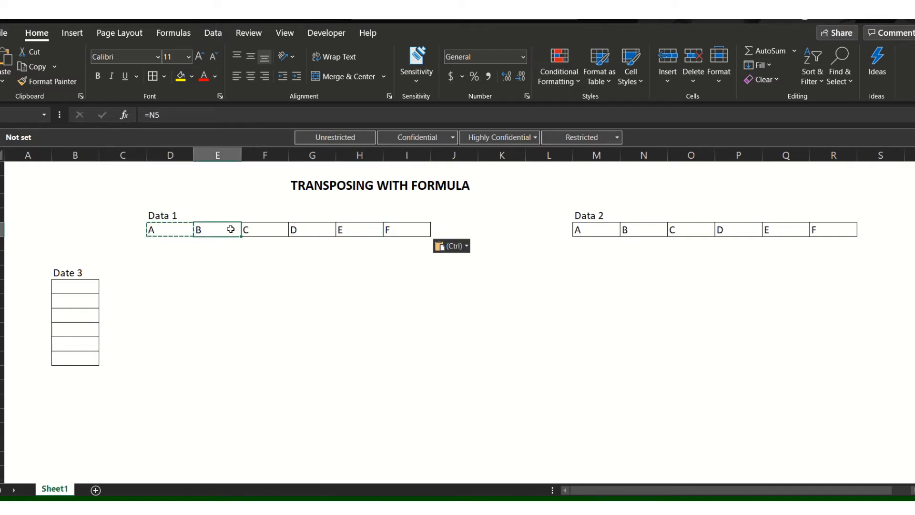
click(275, 231)
click(334, 233)
click(372, 230)
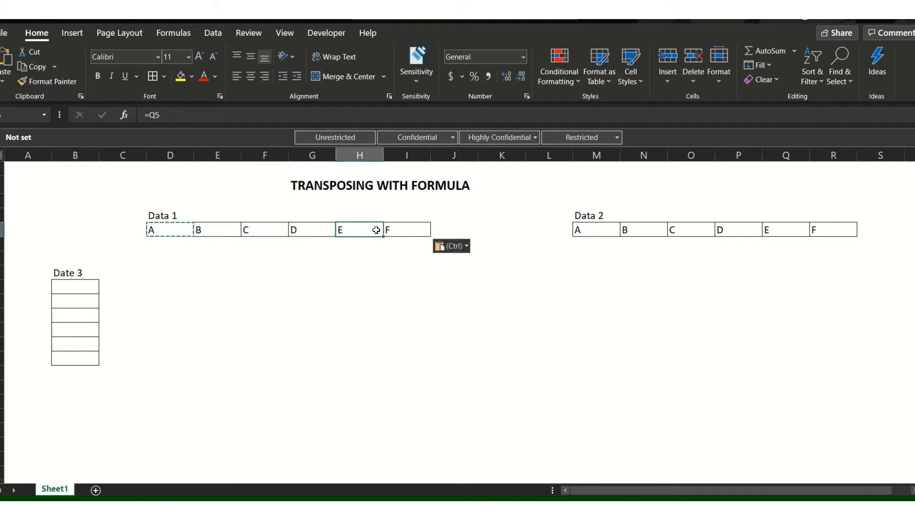
click(388, 230)
drag(186, 234, 393, 230)
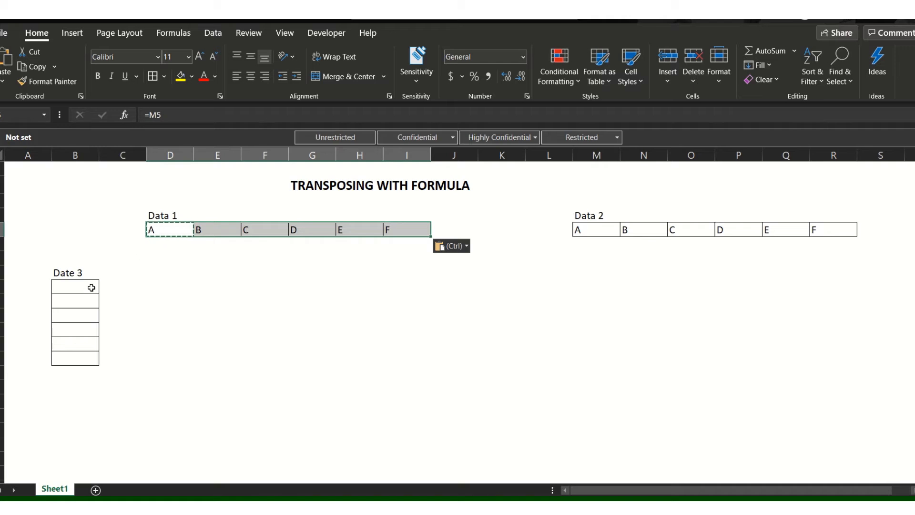
Step: Try to paste the Data 1 row D5:I5 into the Date 3 column using Paste Special with Transpose
drag(92, 286, 91, 373)
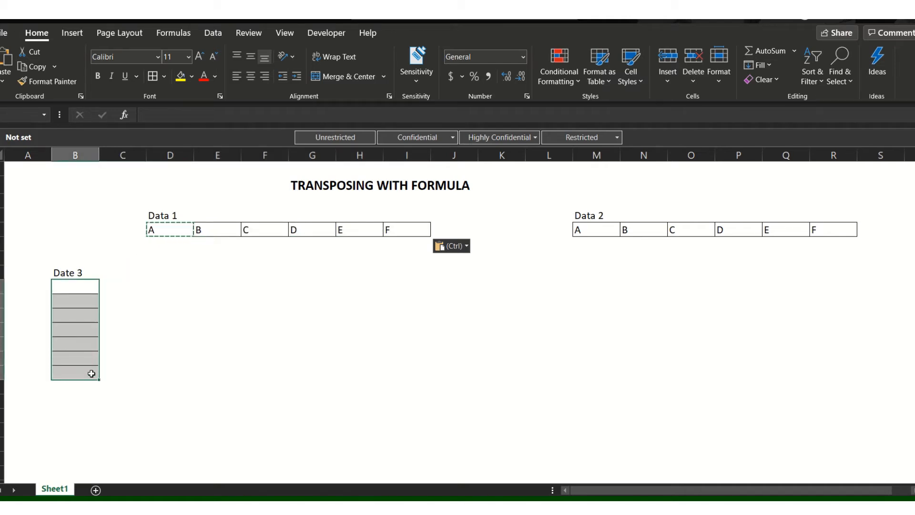
click(88, 289)
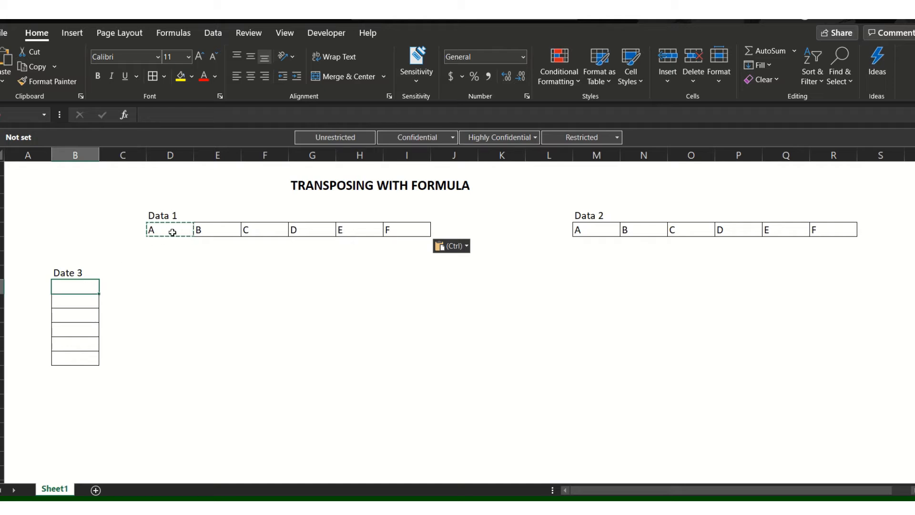
drag(174, 231, 396, 229)
key(ctrl+c)
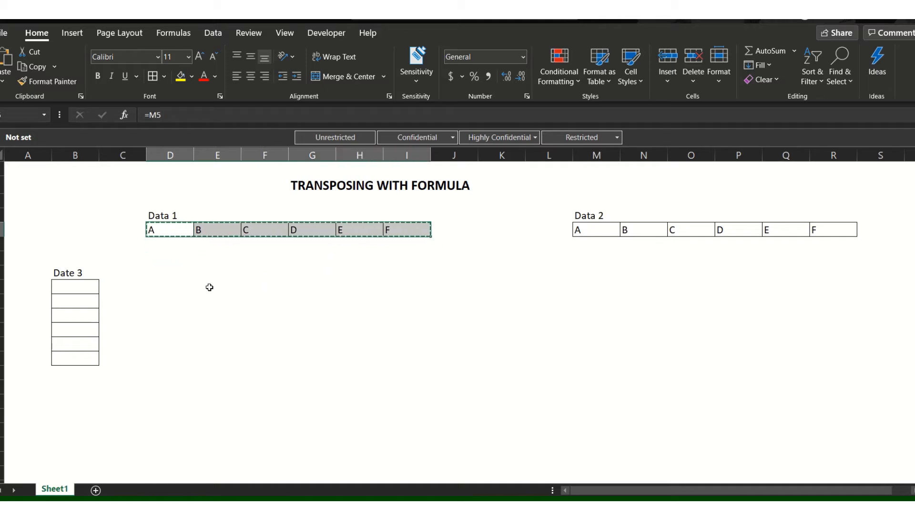
click(92, 287)
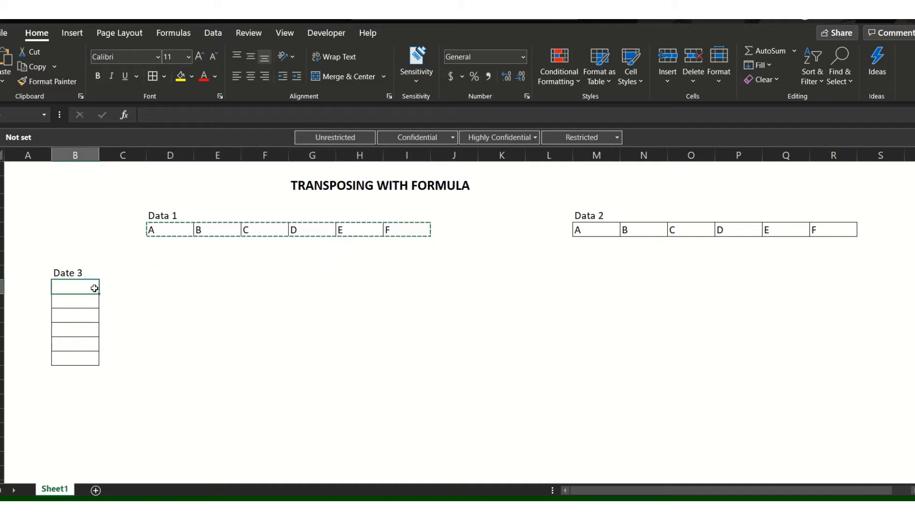
click(4, 81)
click(39, 230)
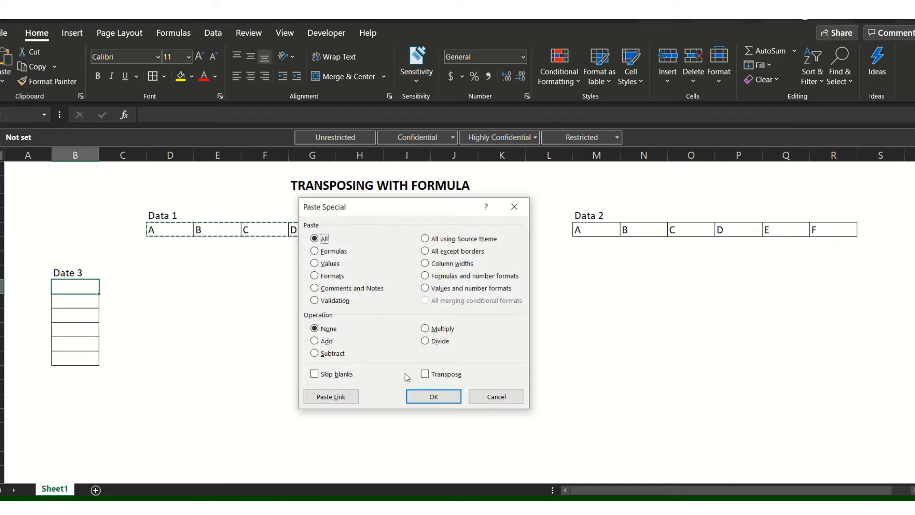
click(424, 373)
click(421, 395)
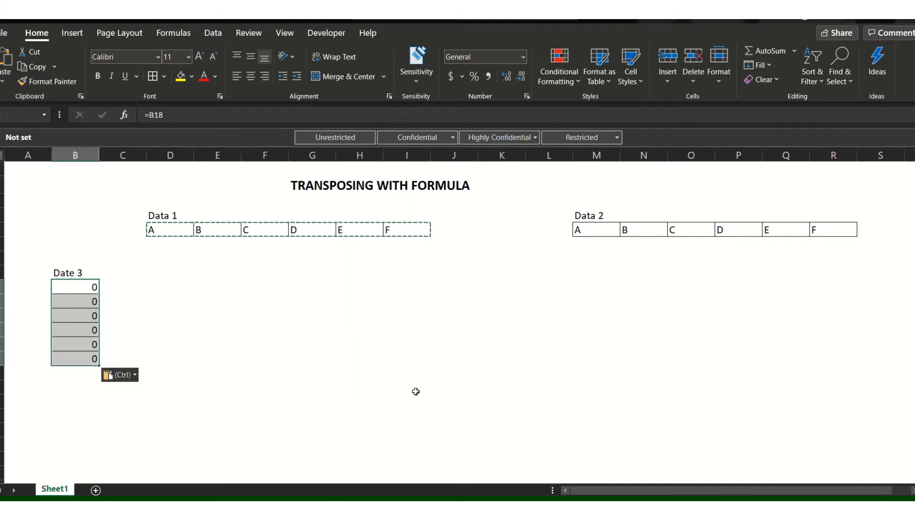
Step: Check the first pasted Date 3 formula against Data 1 cell D5 and clear the six pasted cells
click(88, 288)
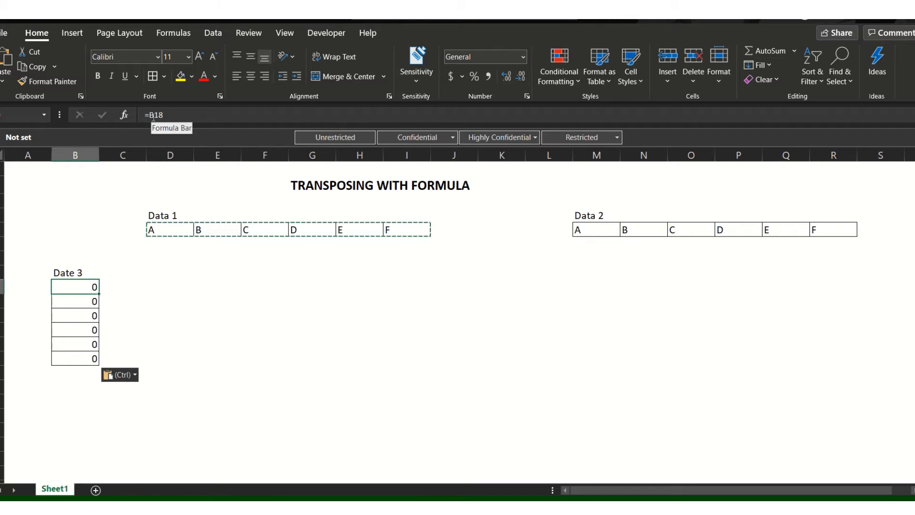
click(179, 230)
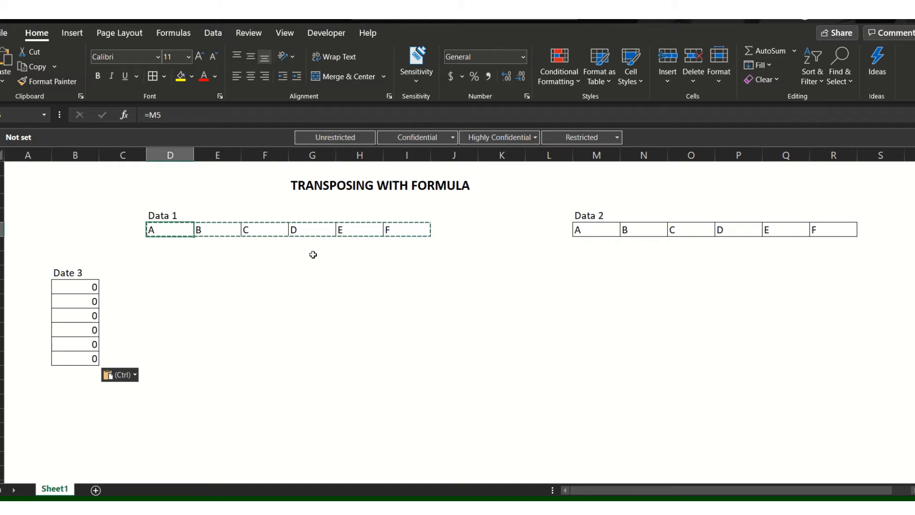
click(80, 291)
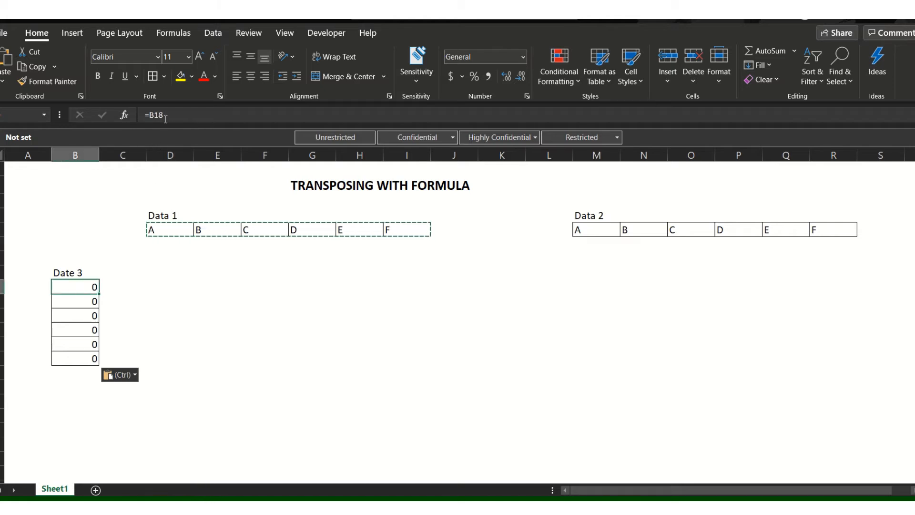
click(130, 286)
drag(92, 287, 94, 352)
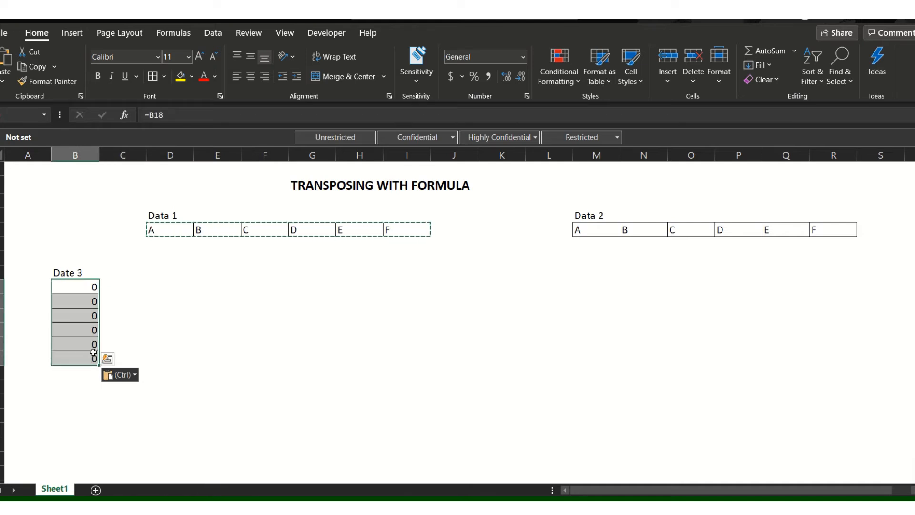
key(Delete)
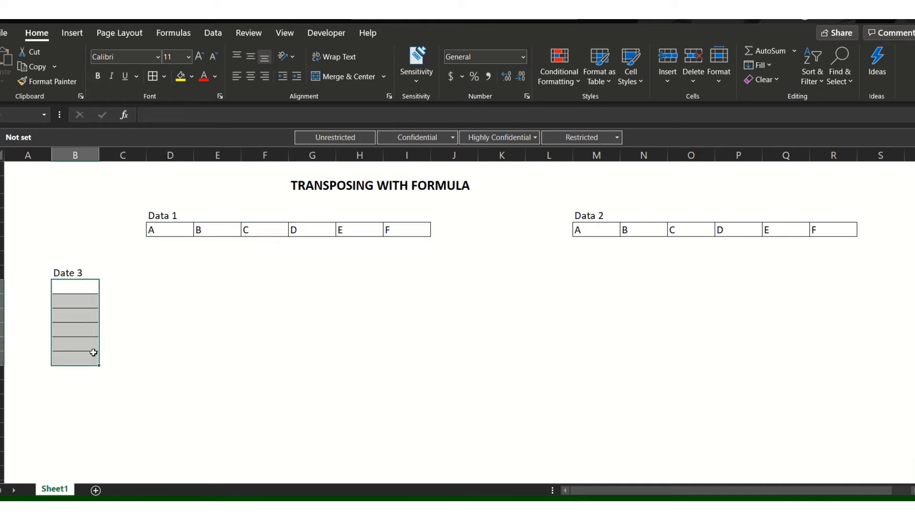
click(173, 284)
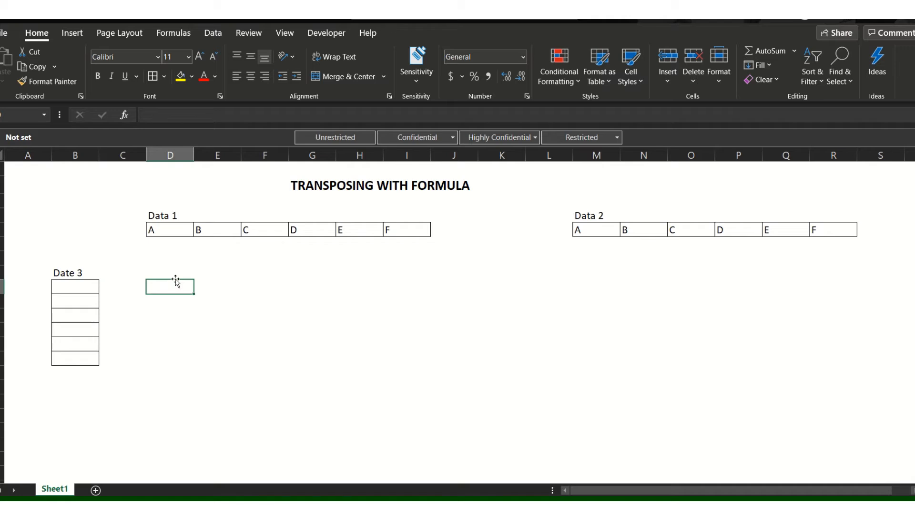
Step: Enter the formula =M5 in the first Date 3 cell, linking it to the first Data 2 cell
click(93, 286)
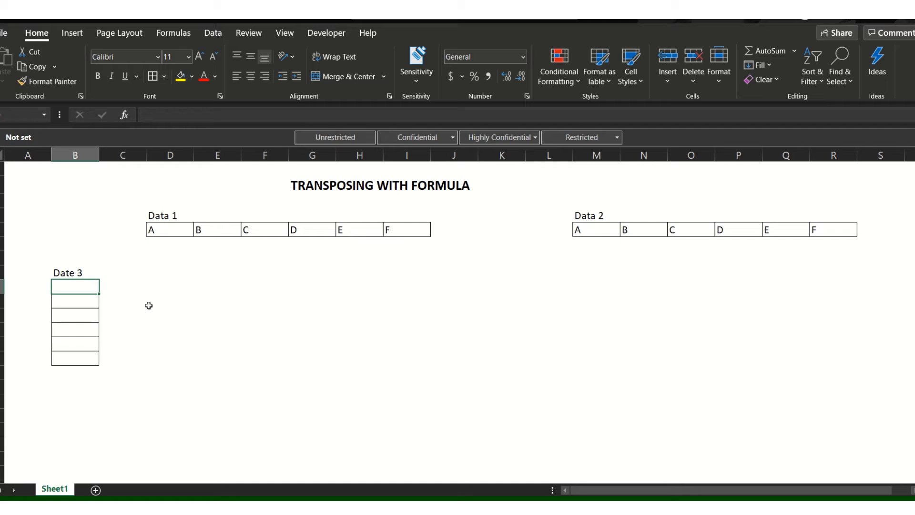
text(=)
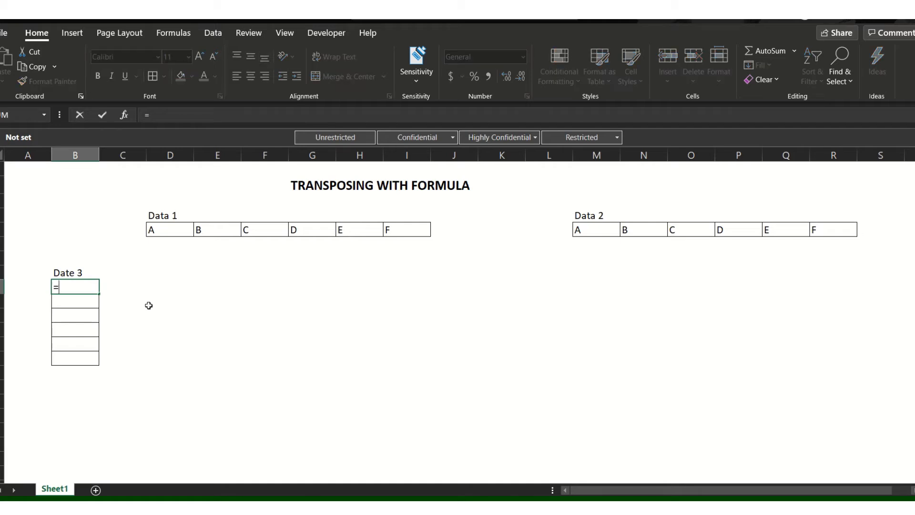
click(595, 234)
key(Return)
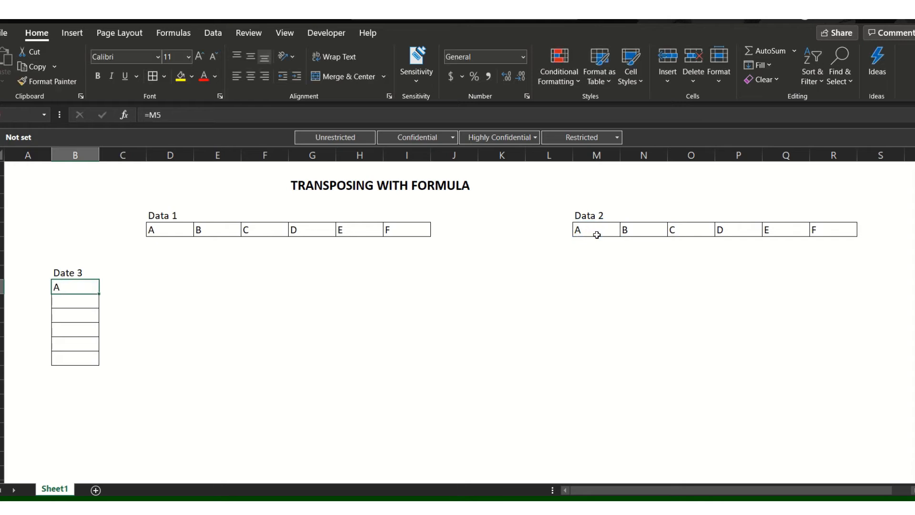
Step: Copy the =M5 formula from the first Date 3 cell down through all six cells of the column
key(ctrl+c)
key(shift+Down)
key(shift+Down)
key(shift+Down)
key(shift+Down)
key(shift+Down)
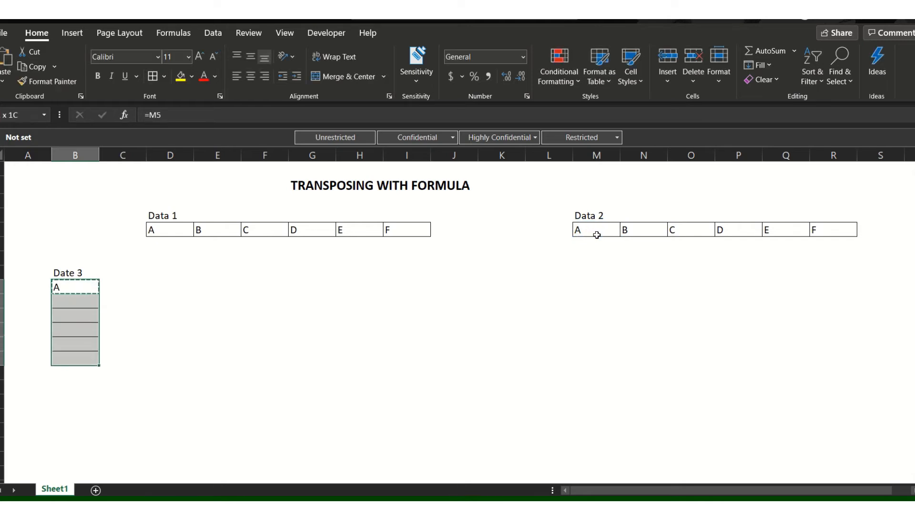
key(ctrl+v)
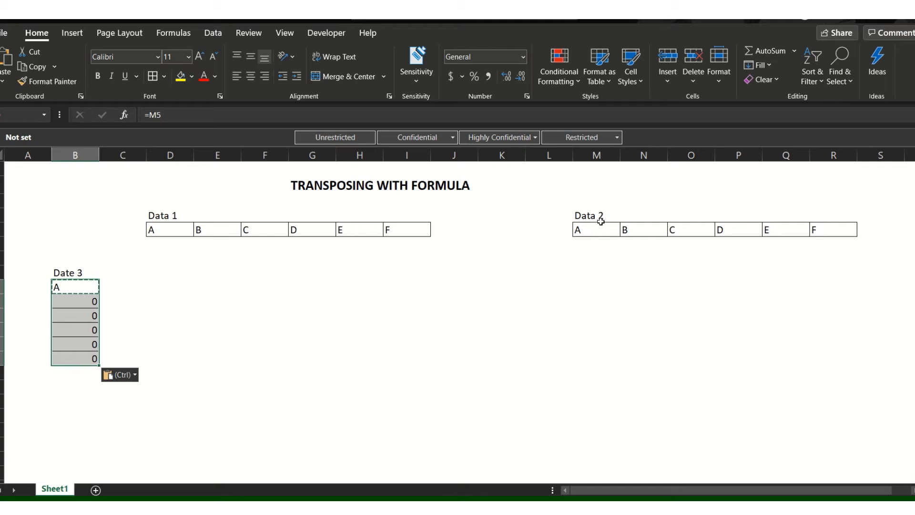
Step: Compare the formulas copied down the Date 3 column with the layout of the Data 1 and Data 2 rows
click(87, 288)
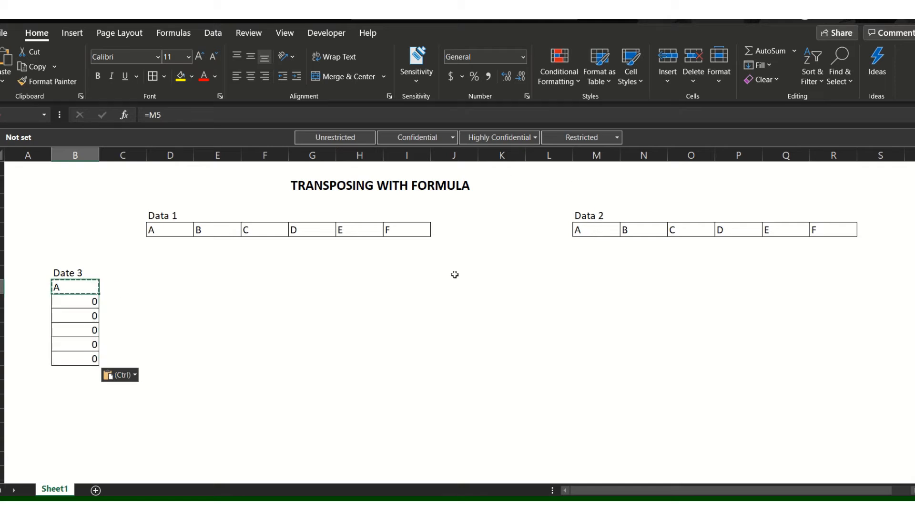
click(593, 230)
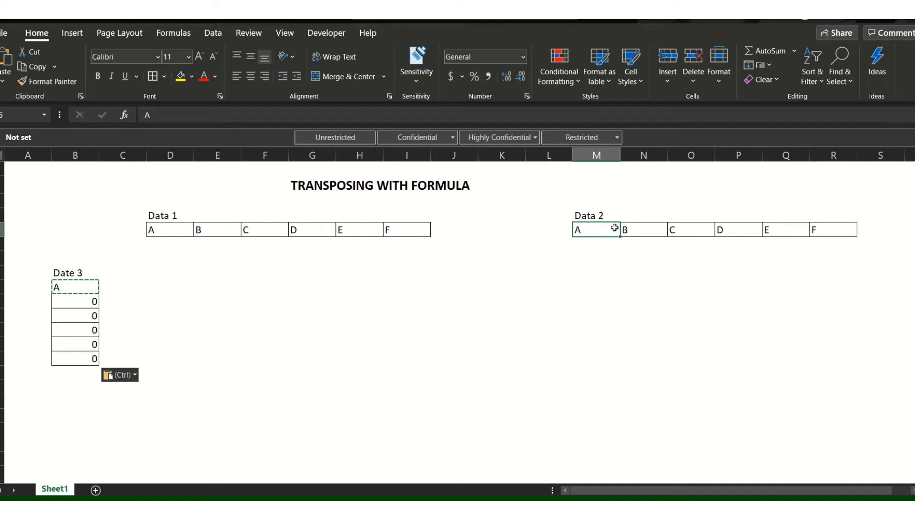
click(654, 231)
click(675, 228)
click(721, 229)
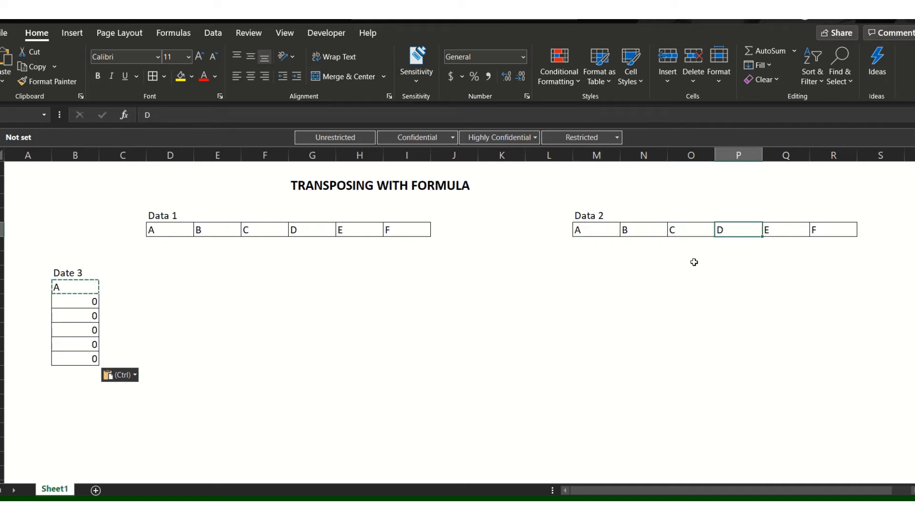
click(586, 231)
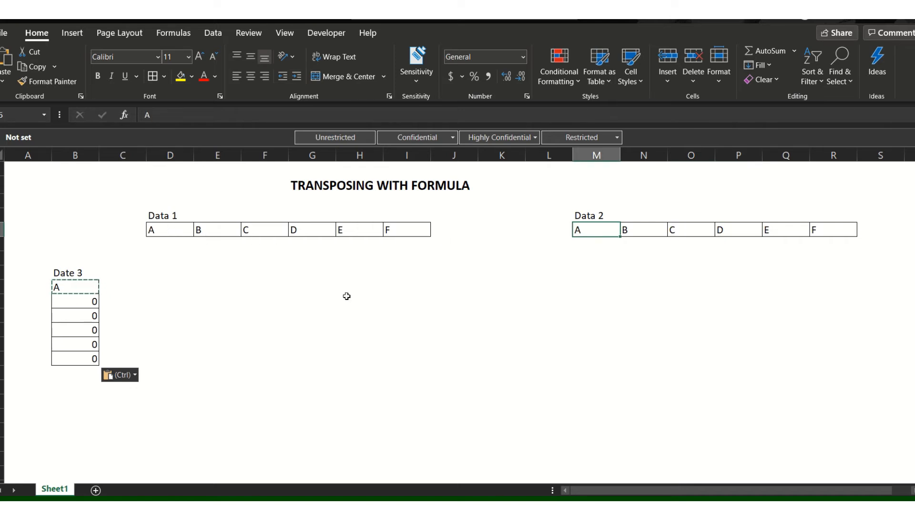
drag(170, 230, 433, 231)
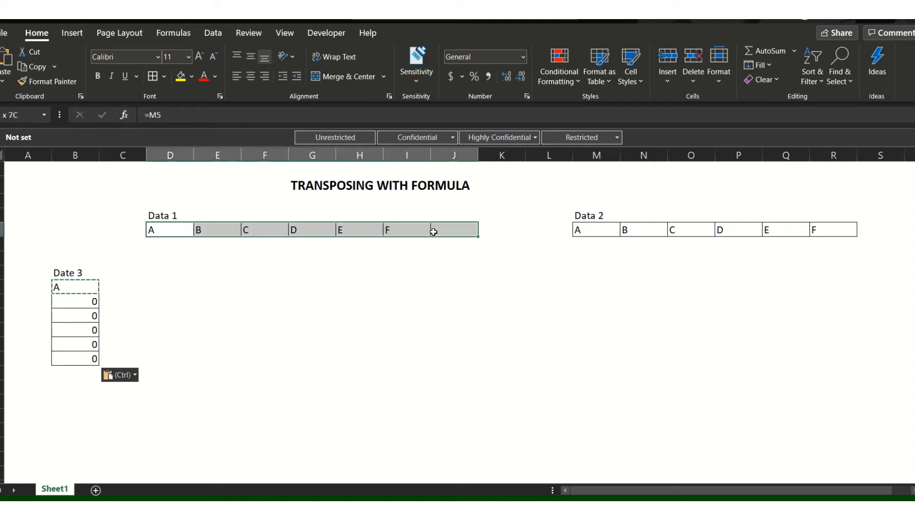
click(86, 289)
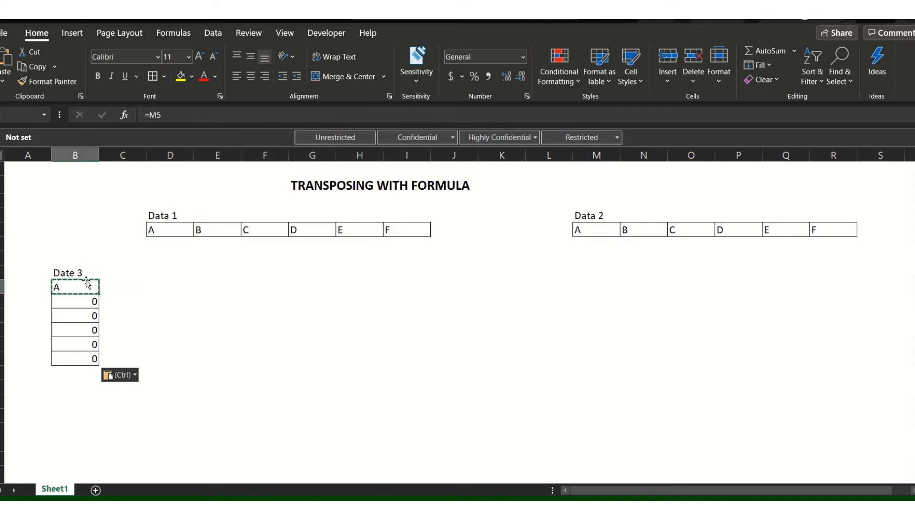
click(92, 305)
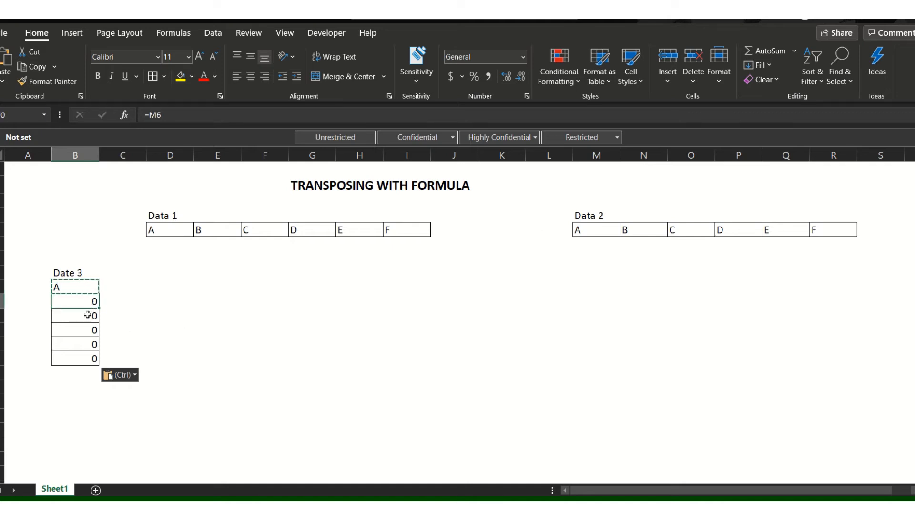
click(87, 315)
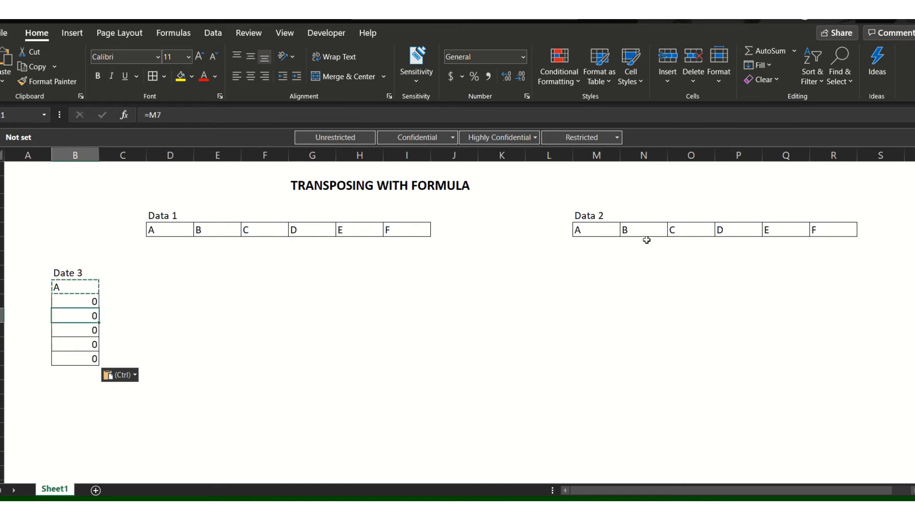
drag(594, 244, 586, 343)
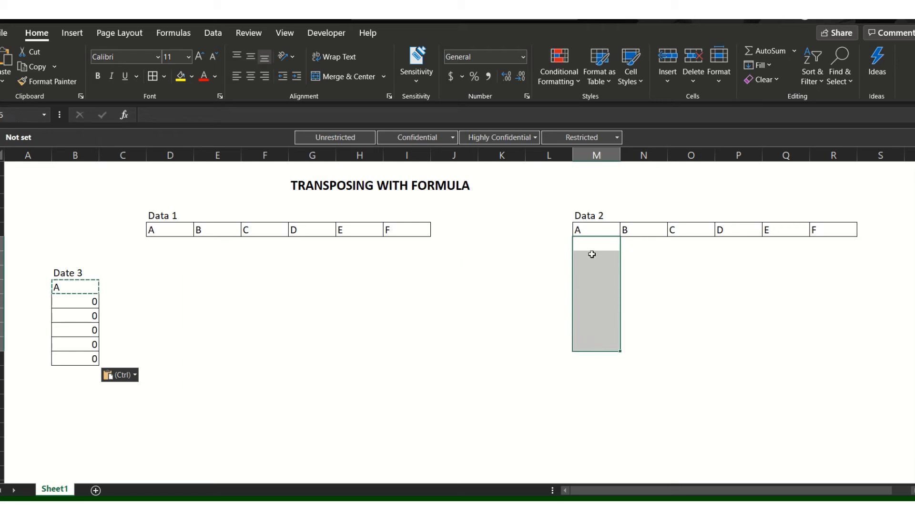
click(86, 285)
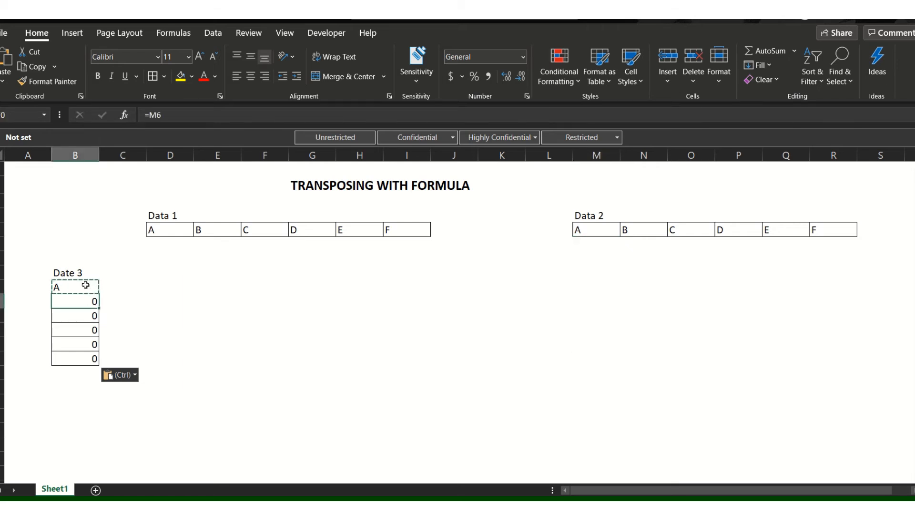
Step: Clear the contents of the six Date 3 cells B9:B14
drag(87, 280, 95, 359)
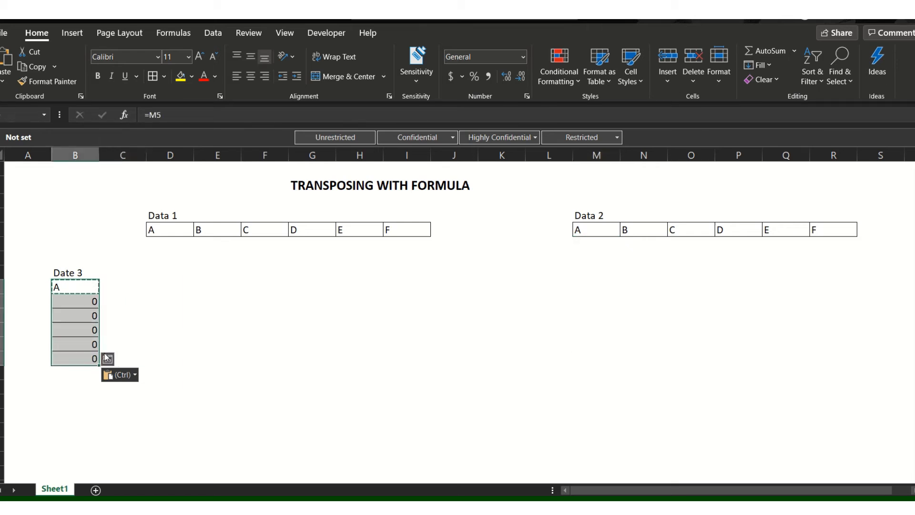
key(Delete)
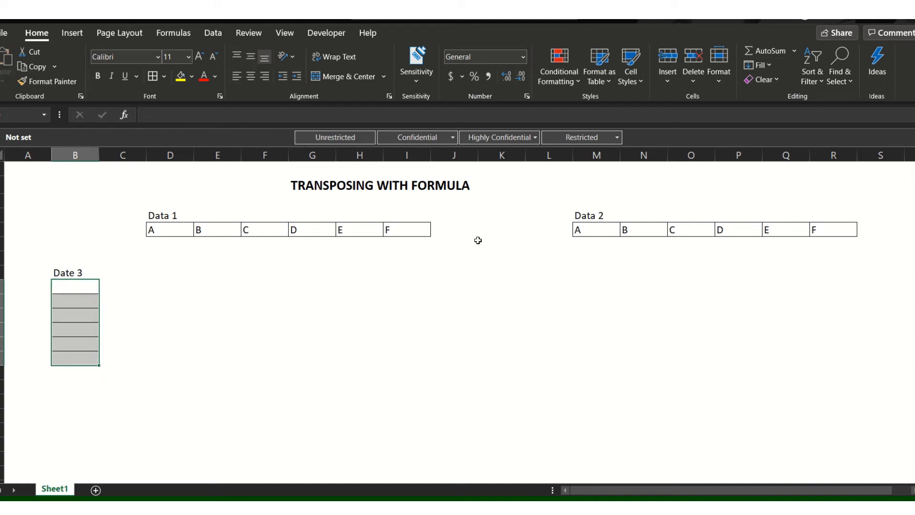
click(450, 246)
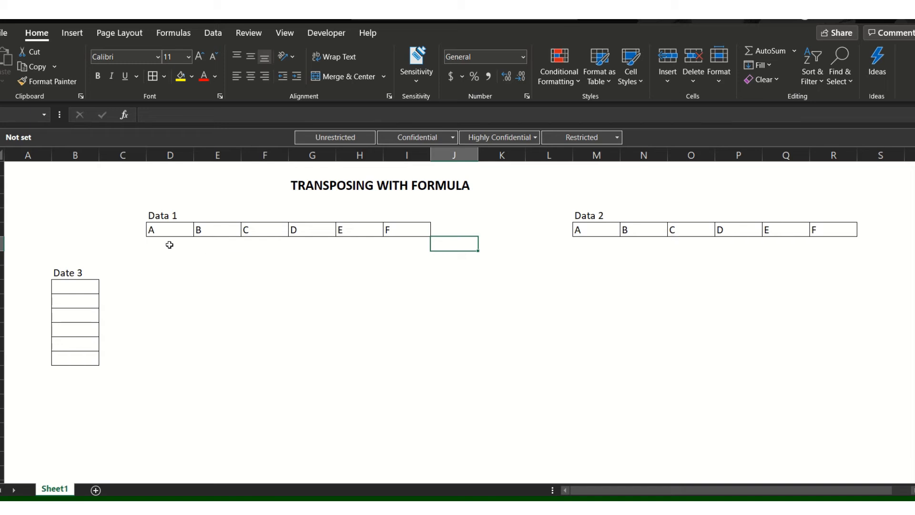
Step: Replace every = with #= in the Data 1 cells D5:I5 to turn the formulas into plain text
drag(171, 232, 406, 231)
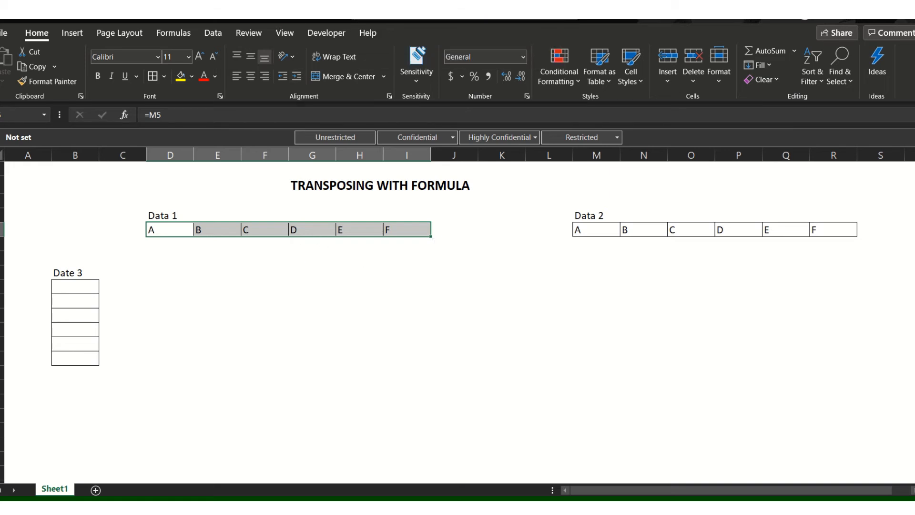
mouse_move(415, 20)
drag(174, 229, 402, 230)
key(ctrl+h)
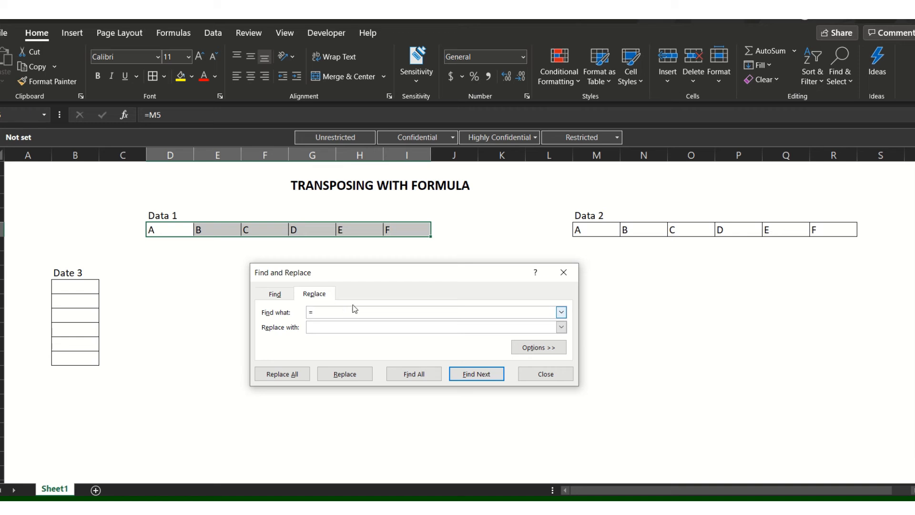
click(353, 324)
text(#=)
click(296, 373)
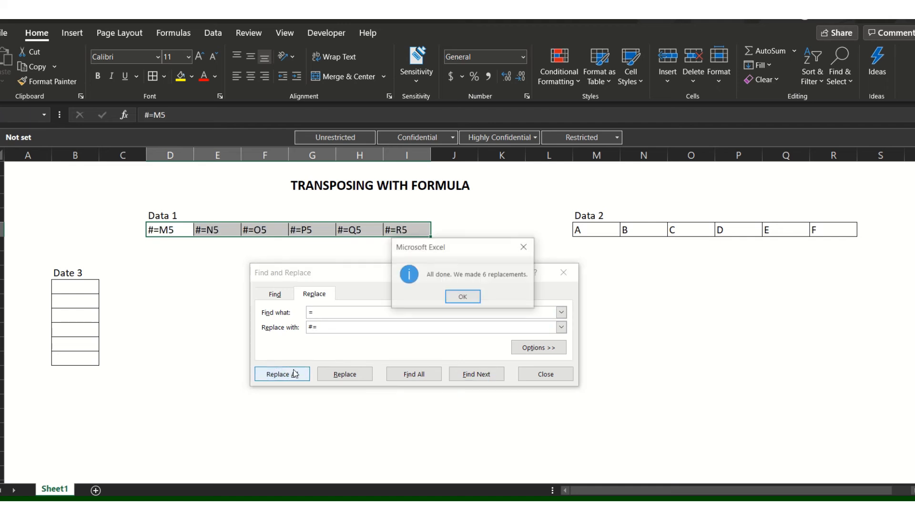
click(463, 297)
click(563, 272)
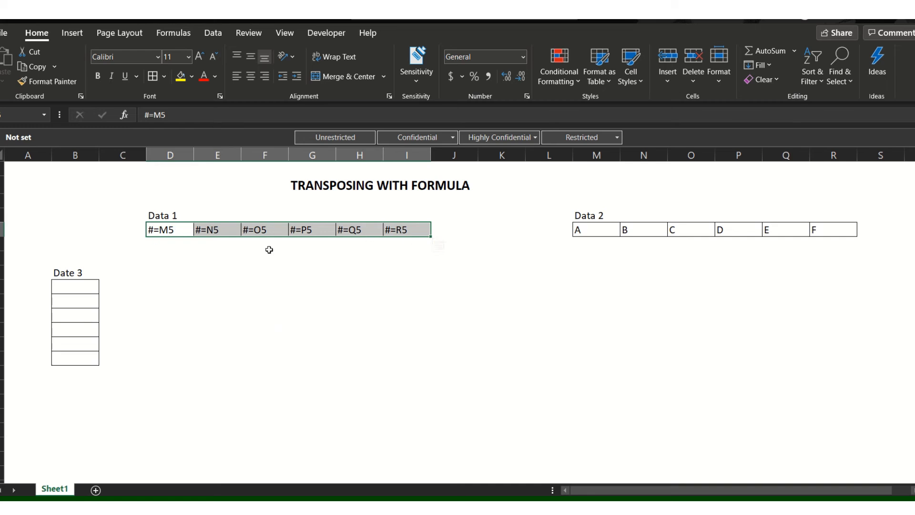
Step: Copy the Data 1 text row D5:I5 and paste it into the Date 3 column using Paste Special with Transpose
drag(169, 230, 404, 230)
key(ctrl+c)
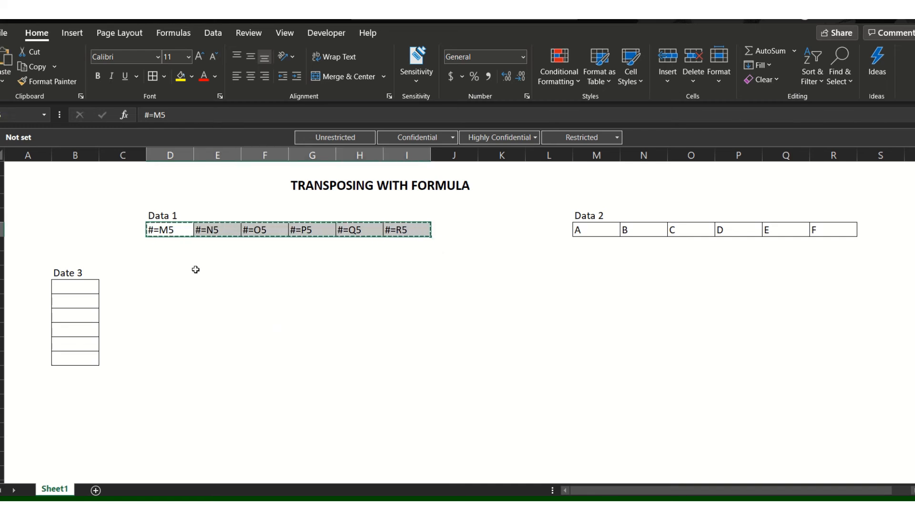
click(80, 286)
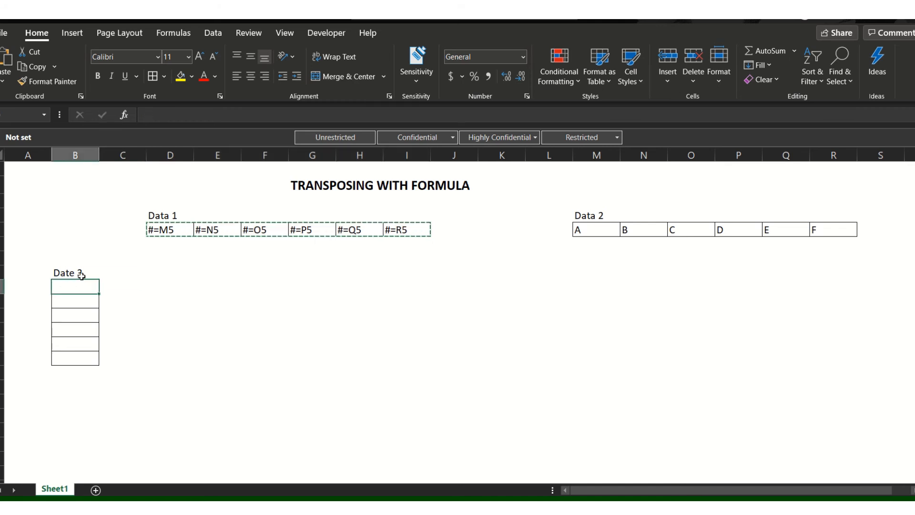
click(4, 82)
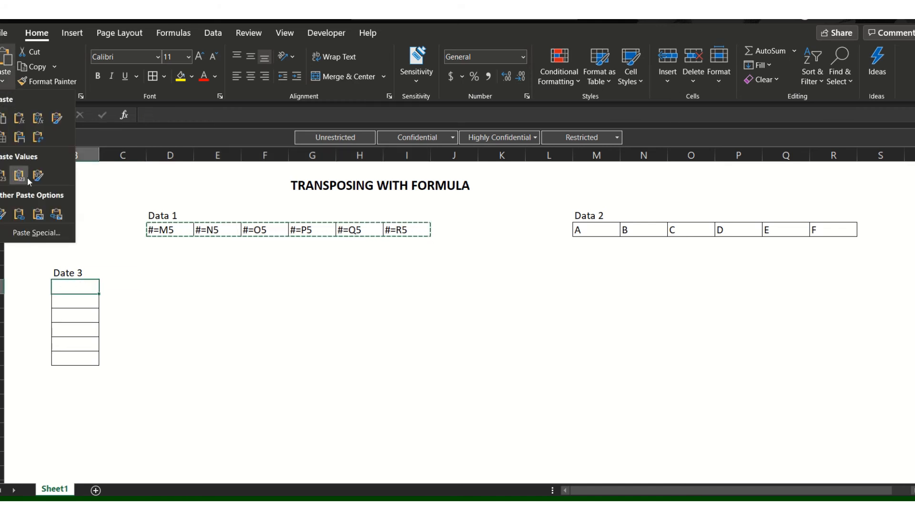
click(37, 233)
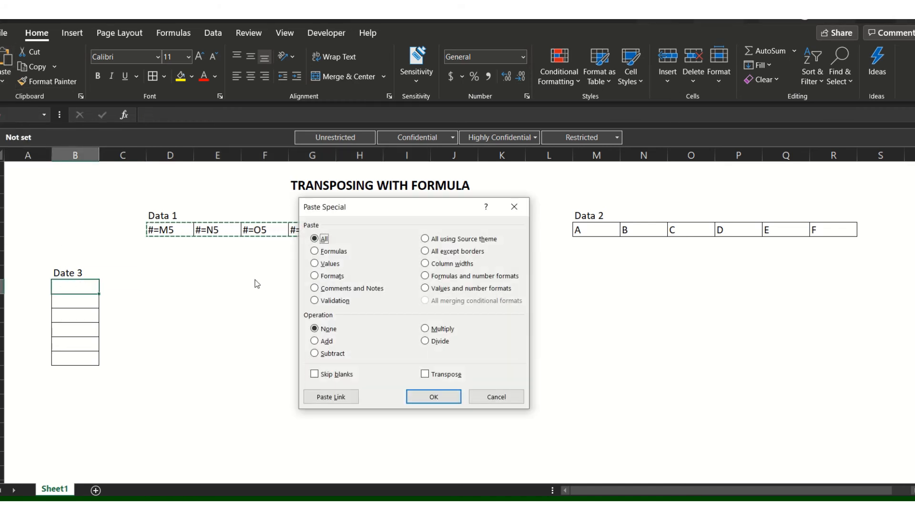
click(424, 374)
click(433, 397)
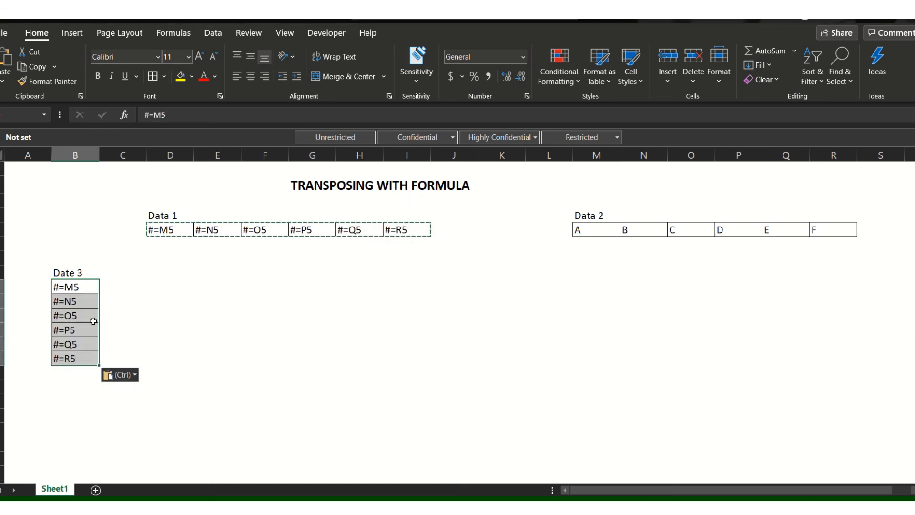
Step: Replace every #= with = in the Date 3 cells B9:B14 to restore the working formulas
drag(89, 286, 87, 358)
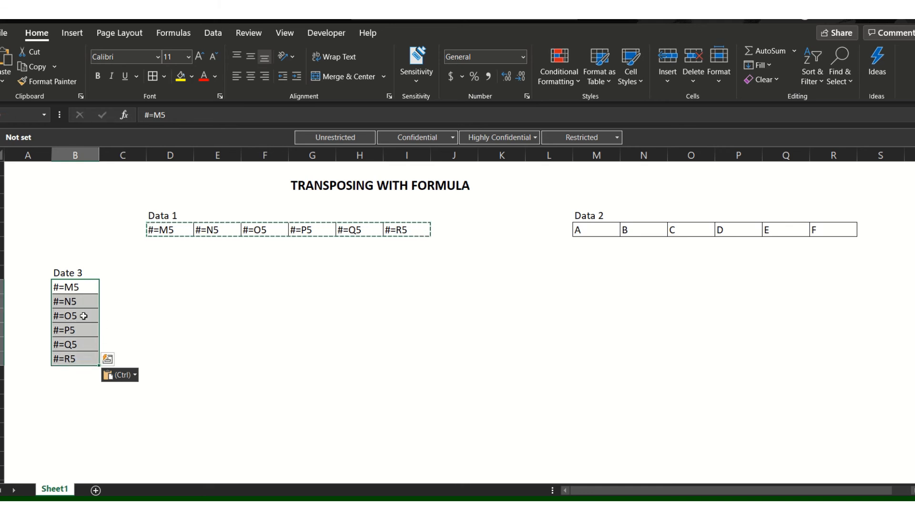
key(ctrl+h)
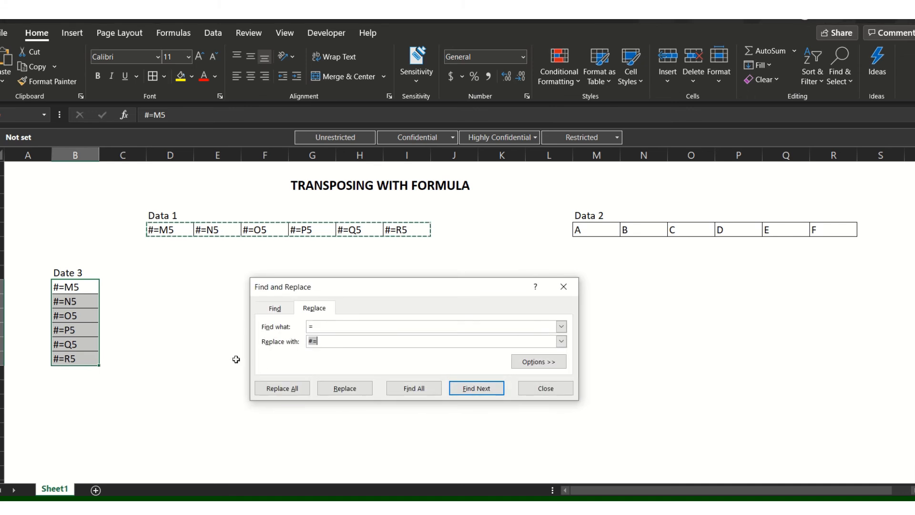
click(311, 328)
text(#=)
drag(327, 341, 299, 341)
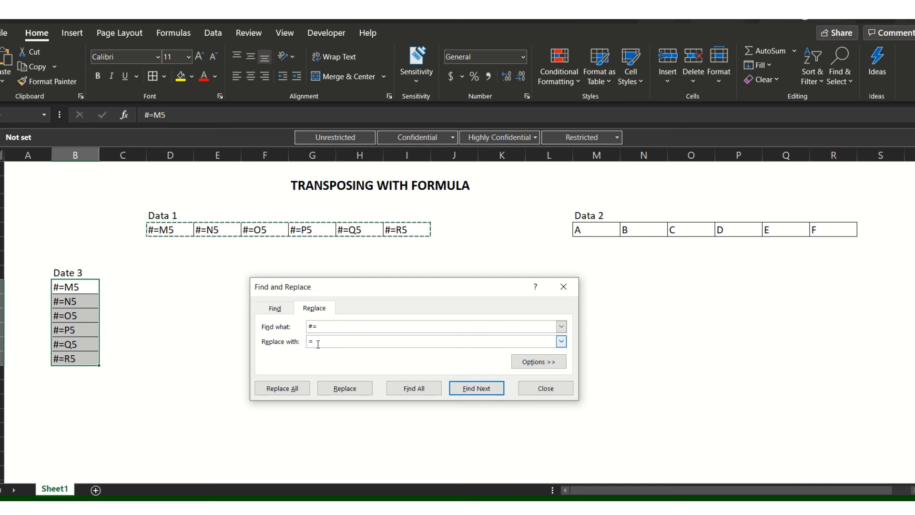
click(292, 388)
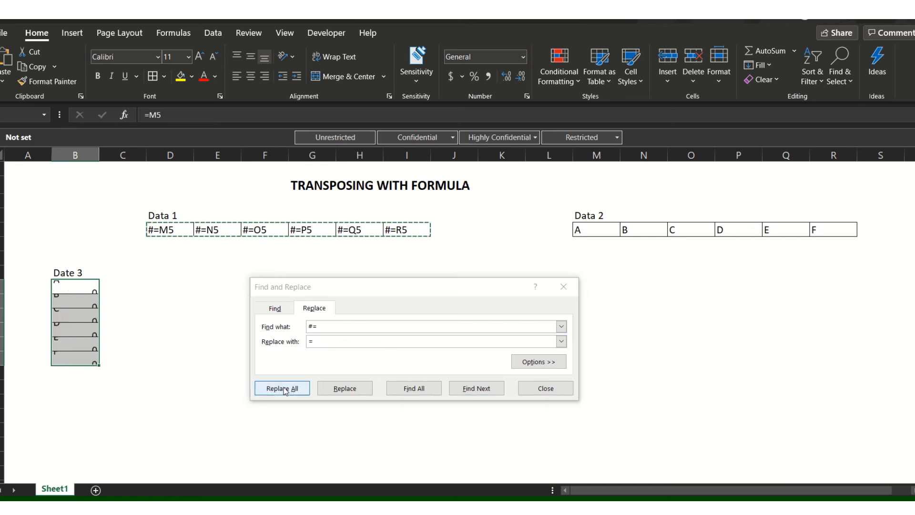
click(462, 296)
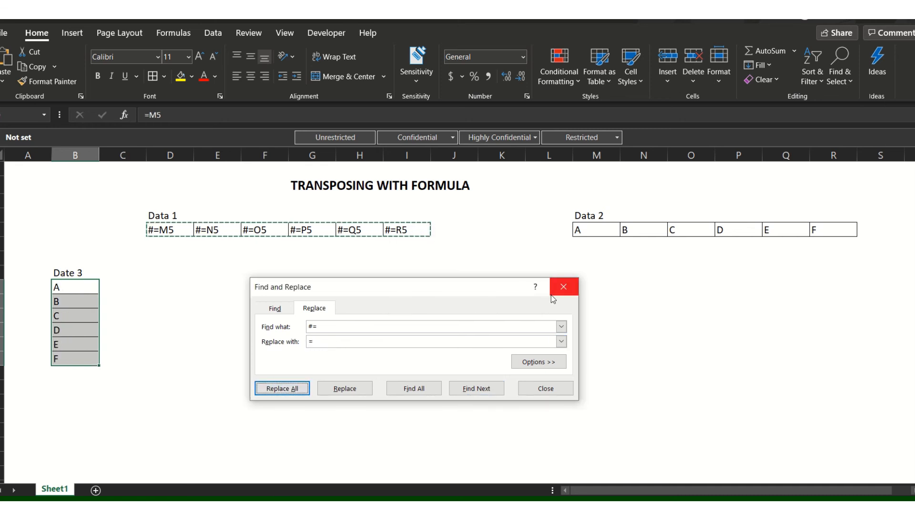
click(563, 287)
Step: Examine the formula of each Date 3 cell down the column from B9 to B14
click(224, 315)
click(92, 291)
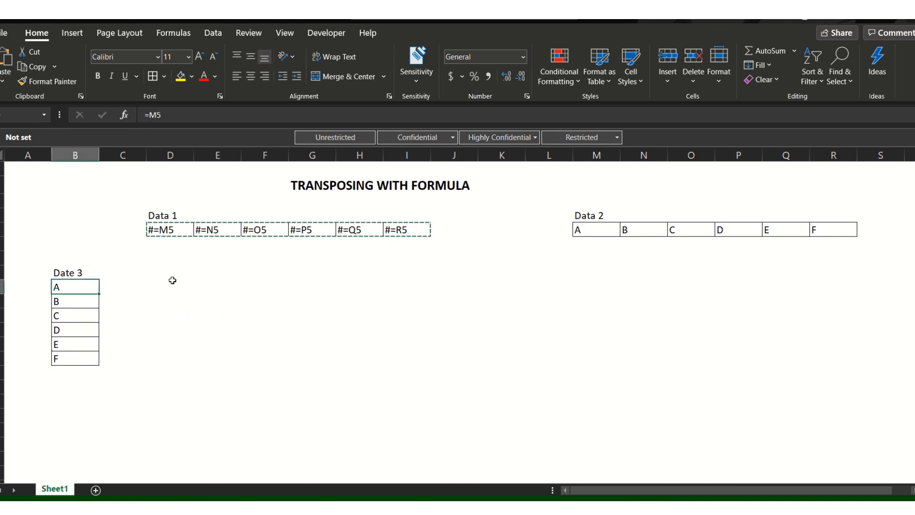
key(Down)
key(Down)
key(Down)
key(Down)
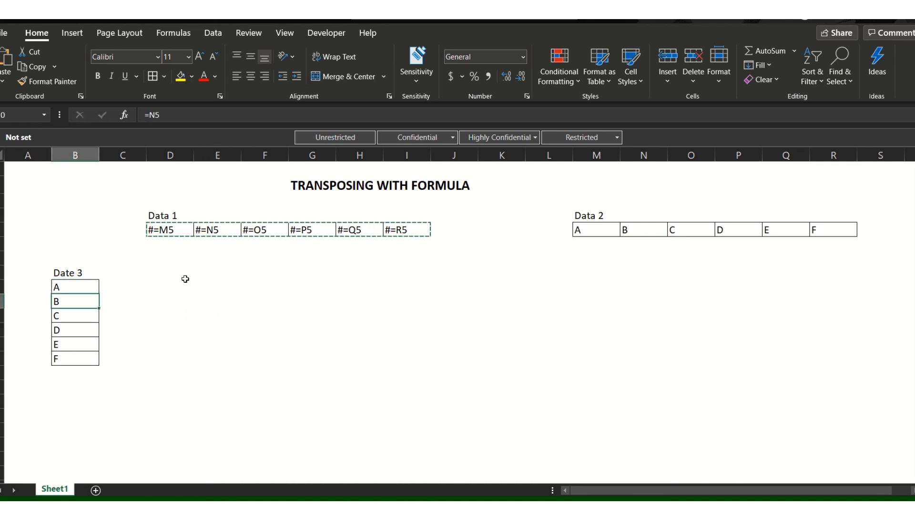
key(Down)
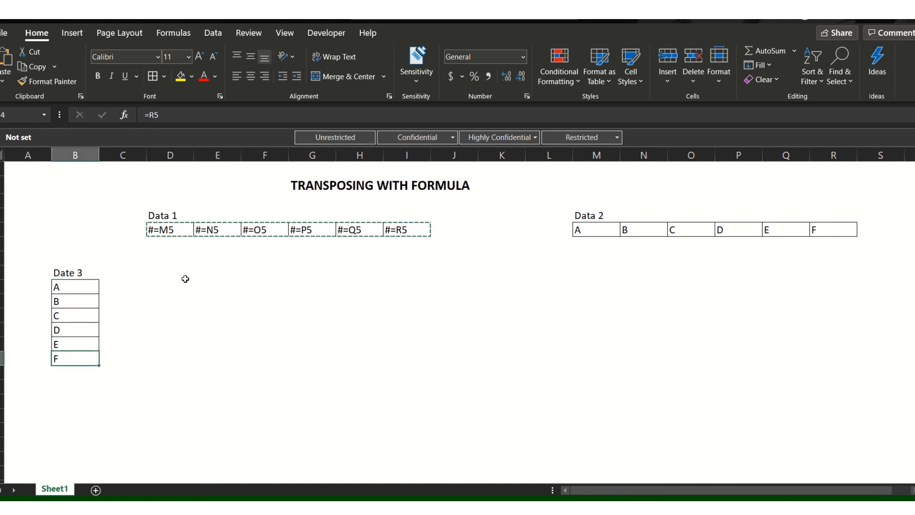
key(Down)
key(Down)
key(Up)
key(Up)
key(Up)
key(Up)
key(Up)
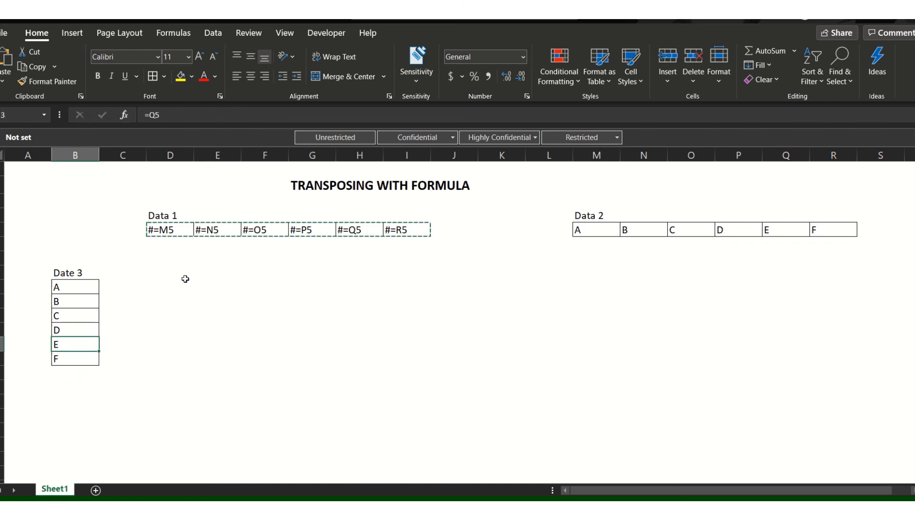
key(Up)
key(Up)
key(Up)
key(Down)
key(Down)
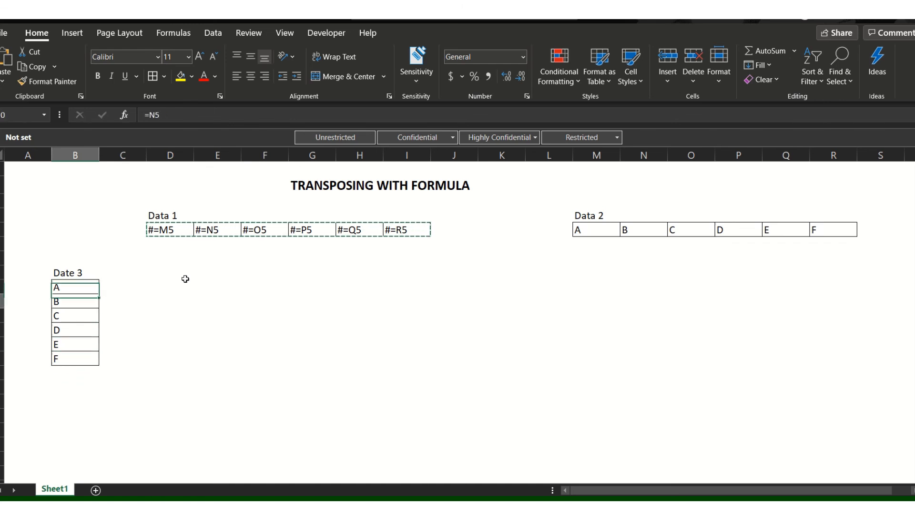
key(Down)
key(Down)
key(Down)
key(Down)
key(Down)
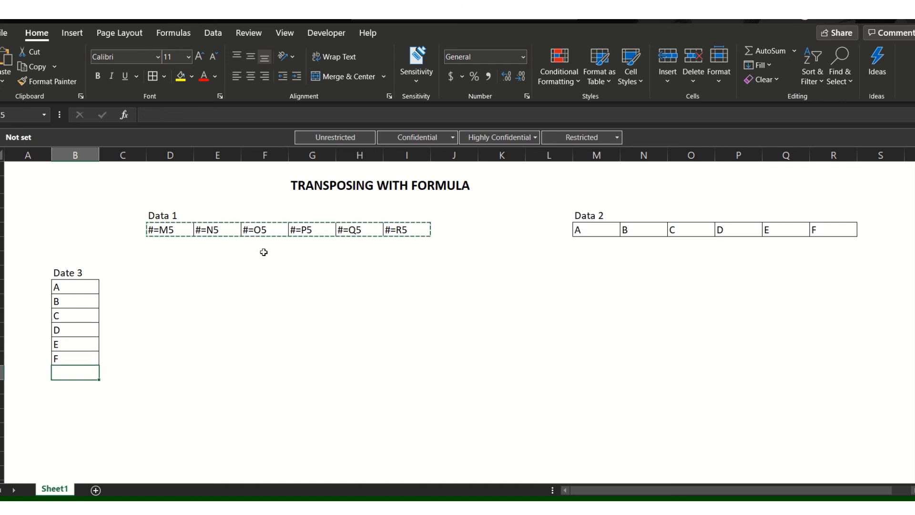
Step: End the pending copy of the Data 1 row and compare cells D5:I5 with the transposed Date 3 column
key(Escape)
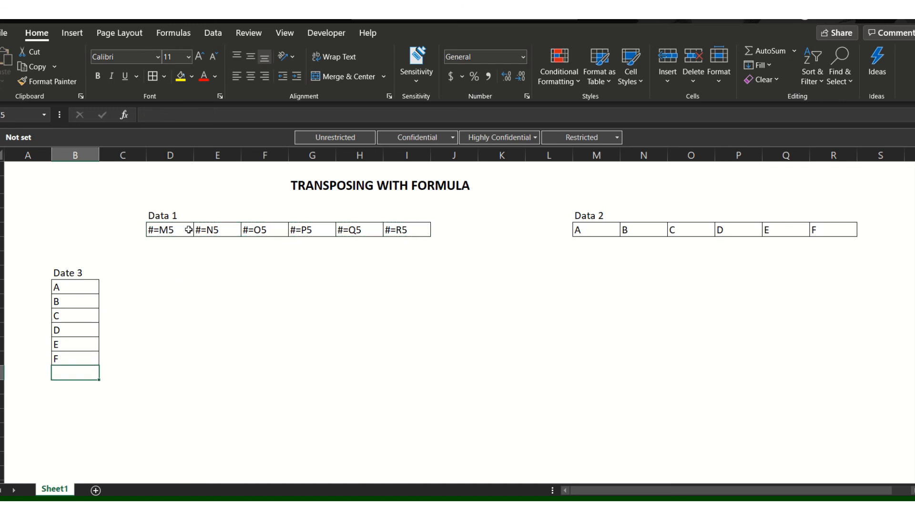
drag(153, 228, 421, 230)
drag(73, 287, 62, 359)
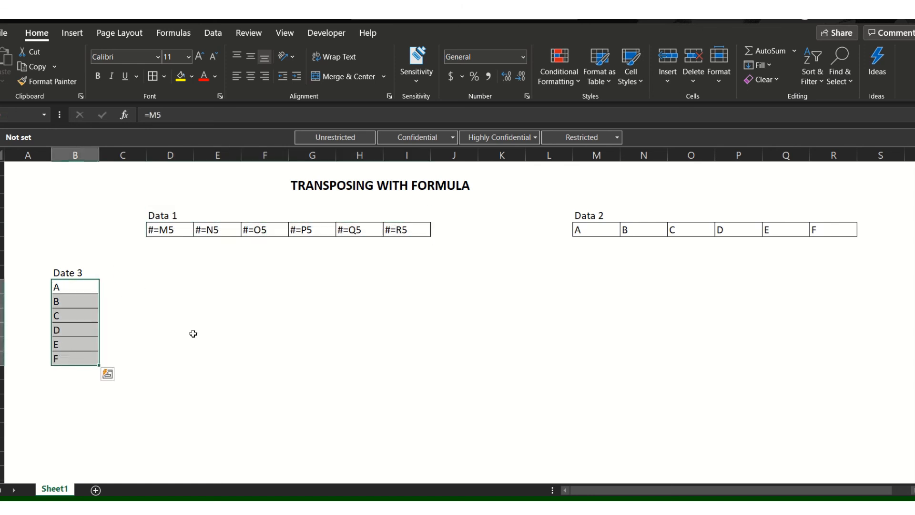
click(527, 289)
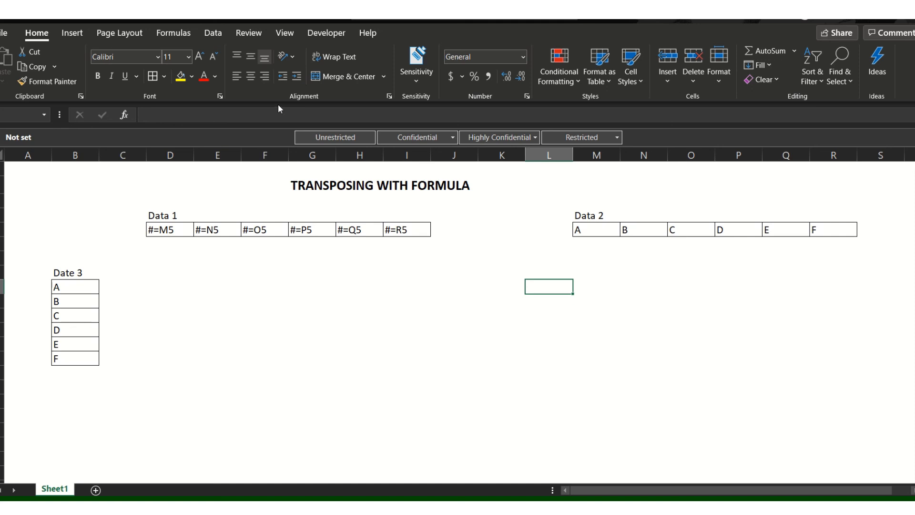
mouse_move(418, 20)
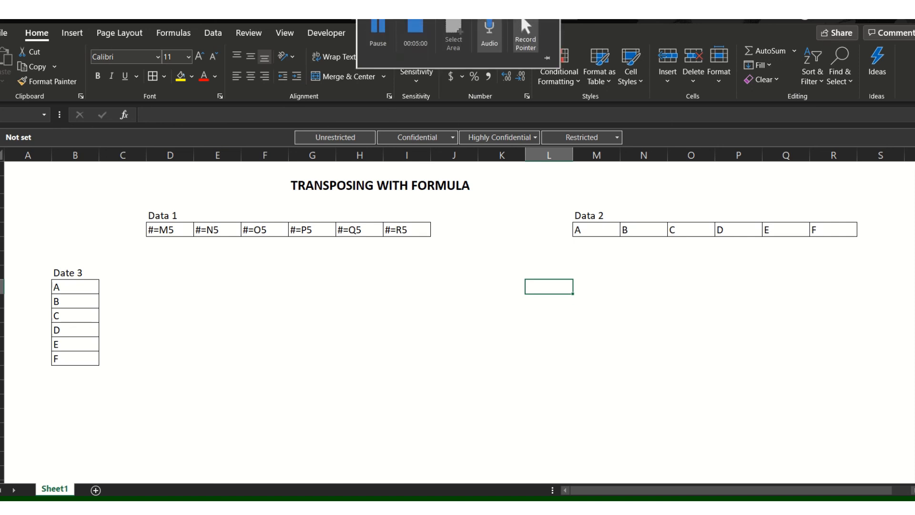